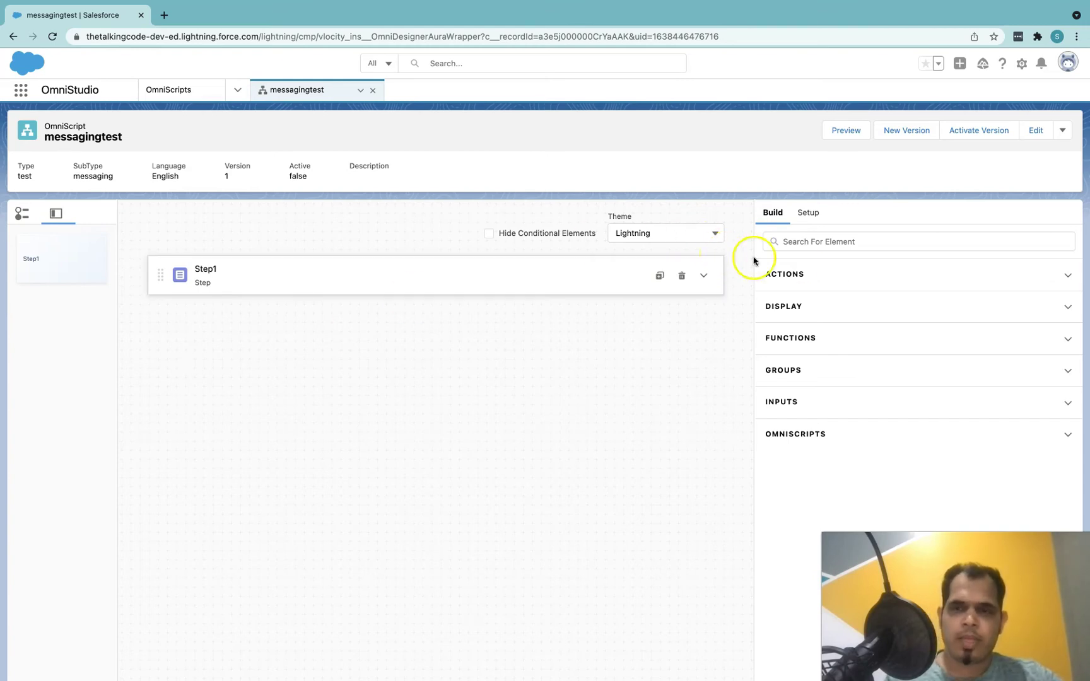
- Add a Text input element to Step1 and set its name to First Name
click(799, 243)
text(text)
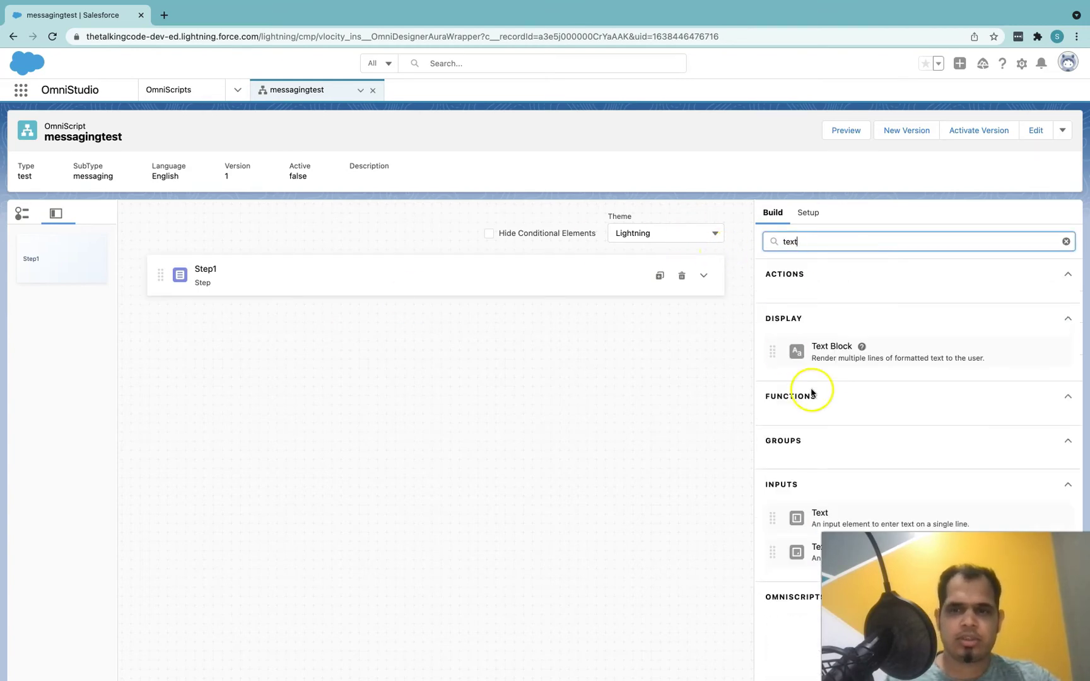
drag(820, 513, 433, 280)
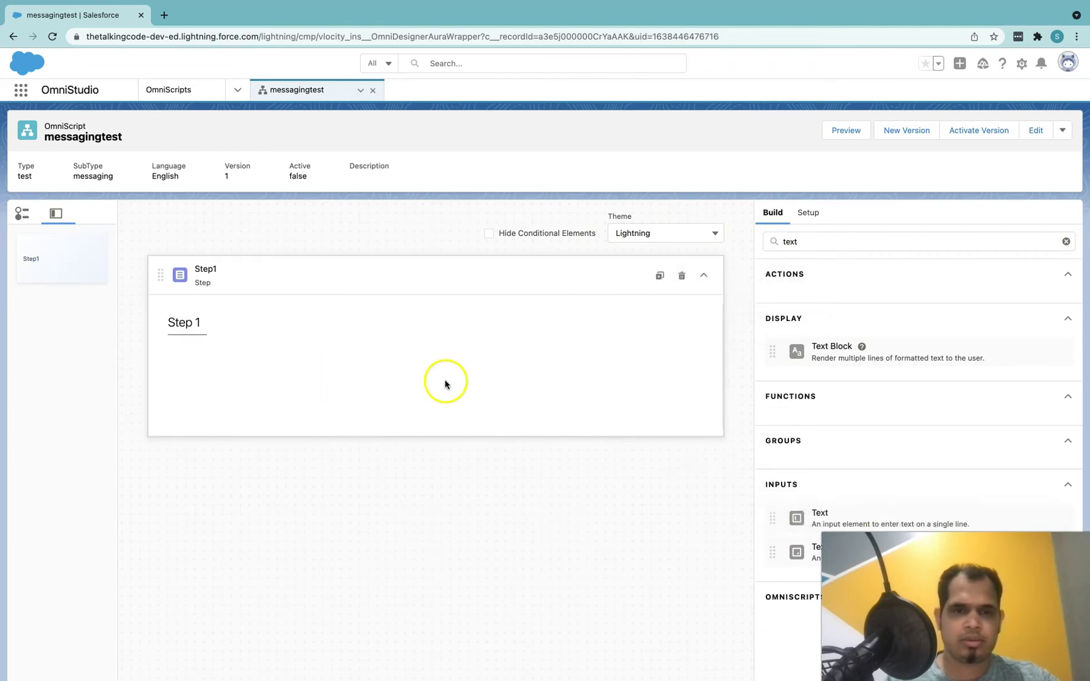
drag(800, 519, 503, 399)
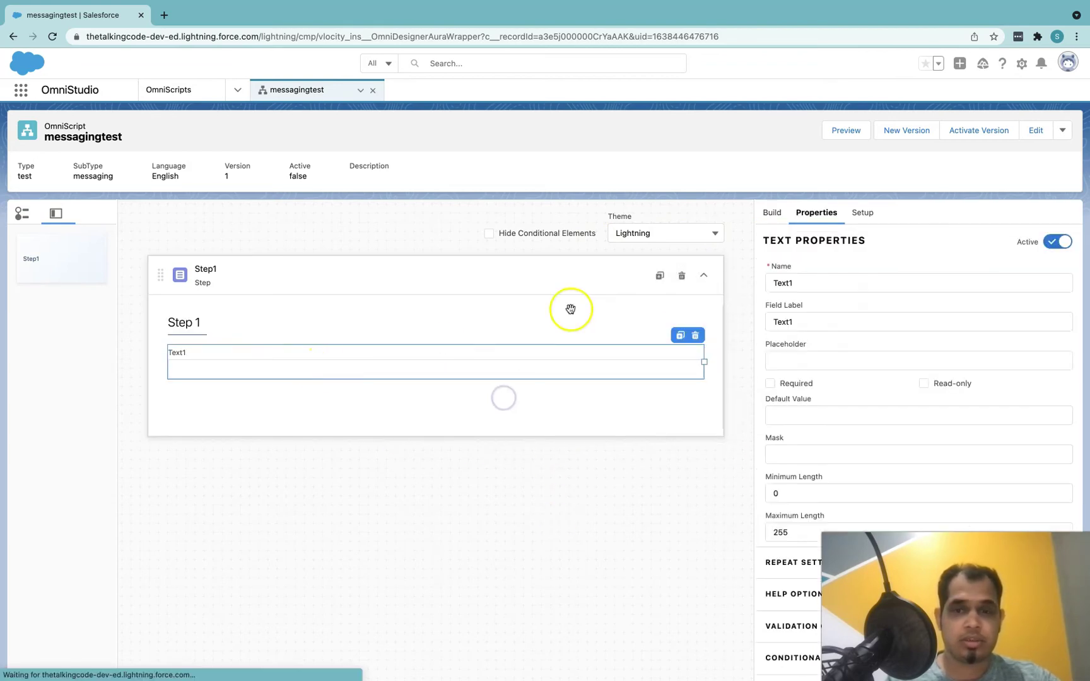
drag(816, 283, 739, 284)
text(First Name)
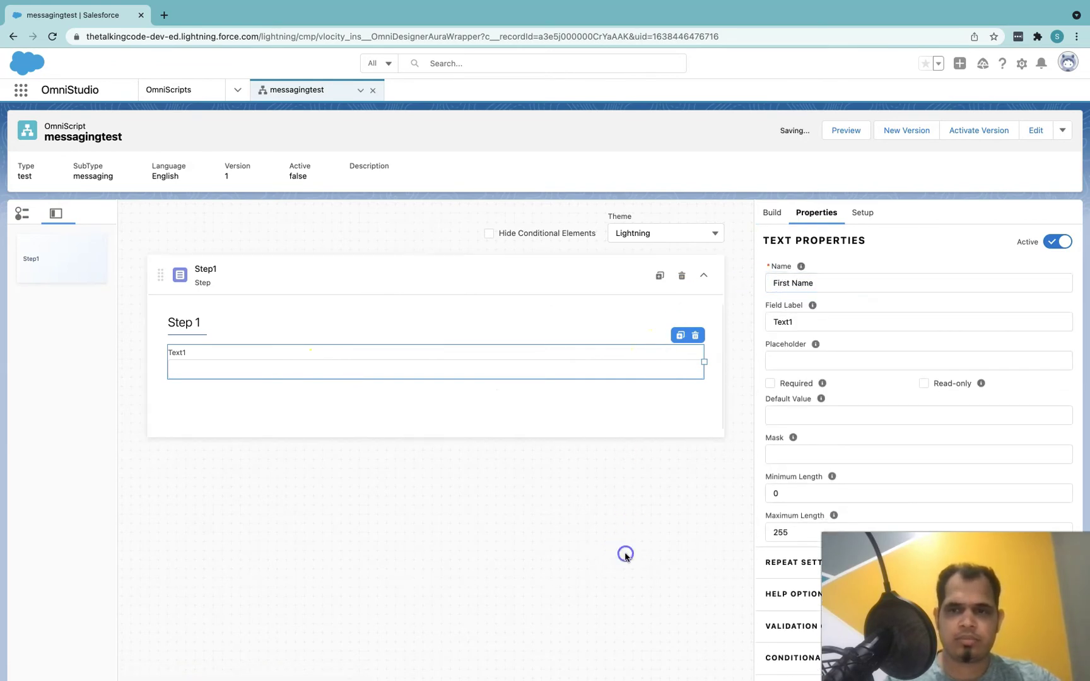
- Add a second Text input element below the first one in Step1 and name it Last Name
click(772, 212)
drag(852, 523, 538, 397)
double_click(801, 283)
text(Last Name)
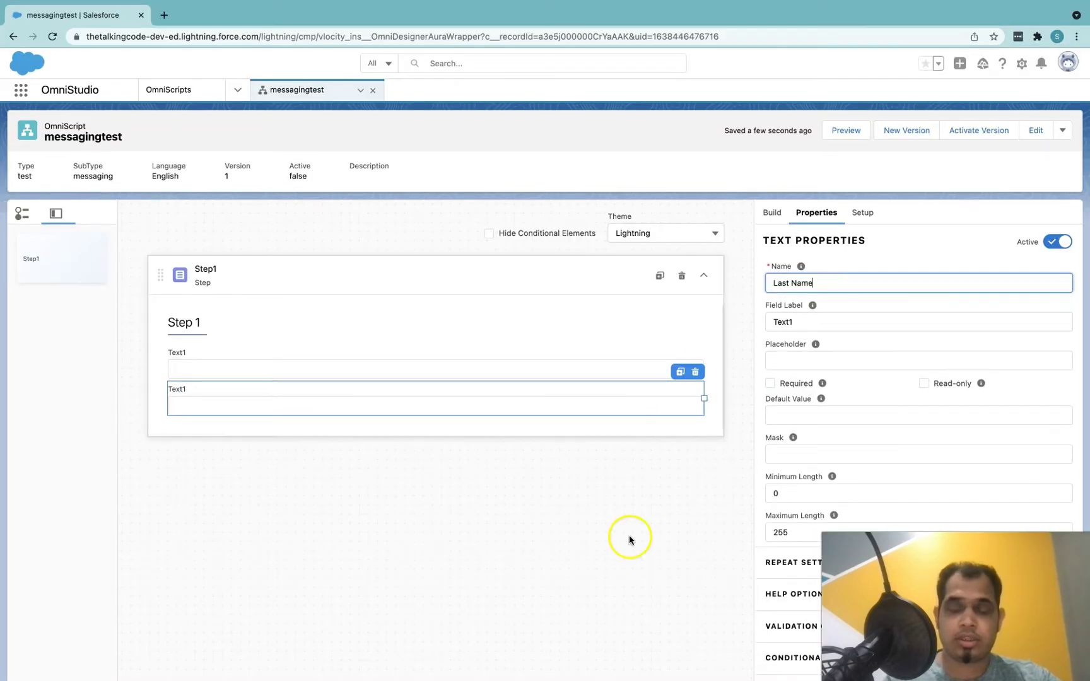
- Find the Date input element and add it below the two text fields in Step1
click(772, 215)
double_click(764, 242)
text(Data)
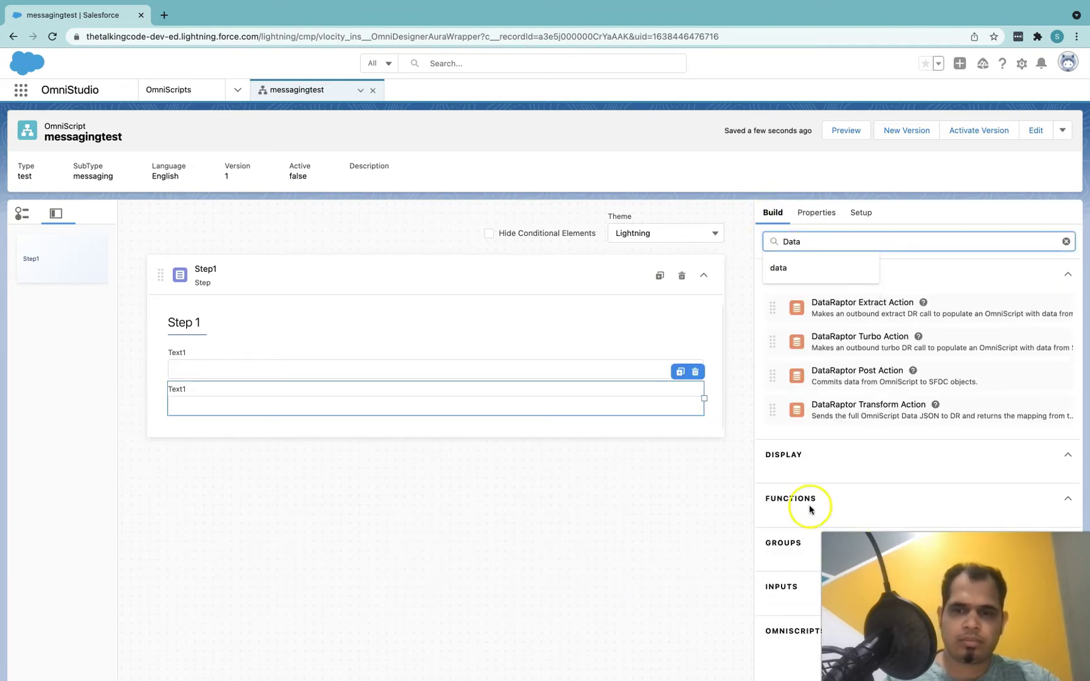
key(BackSpace)
text(e)
drag(842, 474, 535, 406)
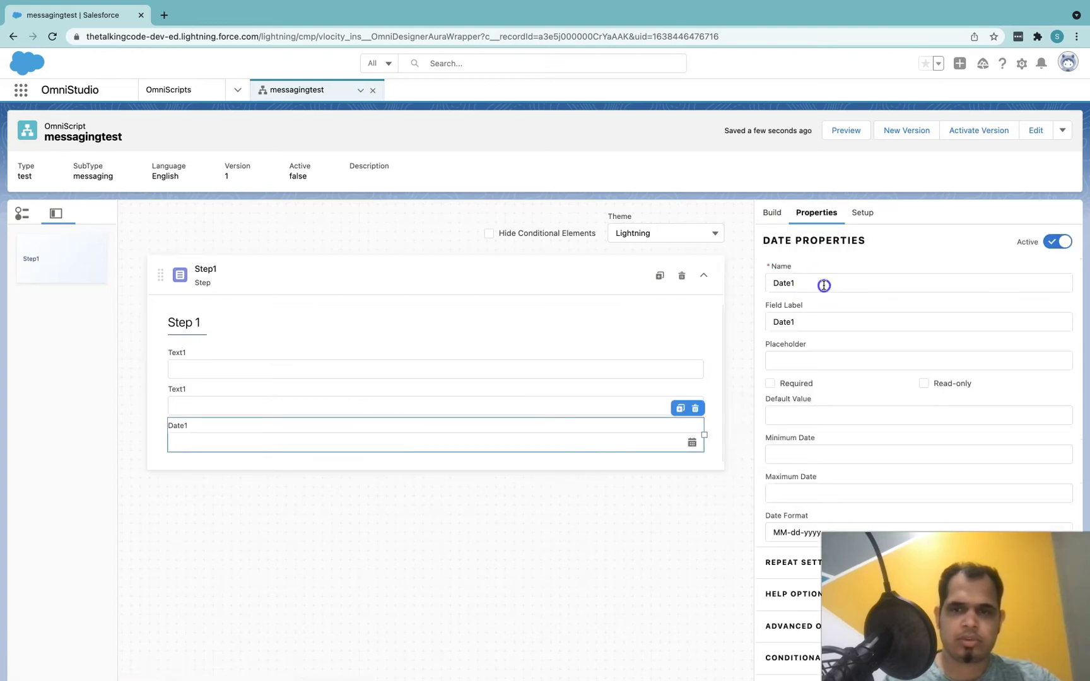
- Set the date element's field label to Date of Birth and its name to dob
double_click(824, 285)
text(Date)
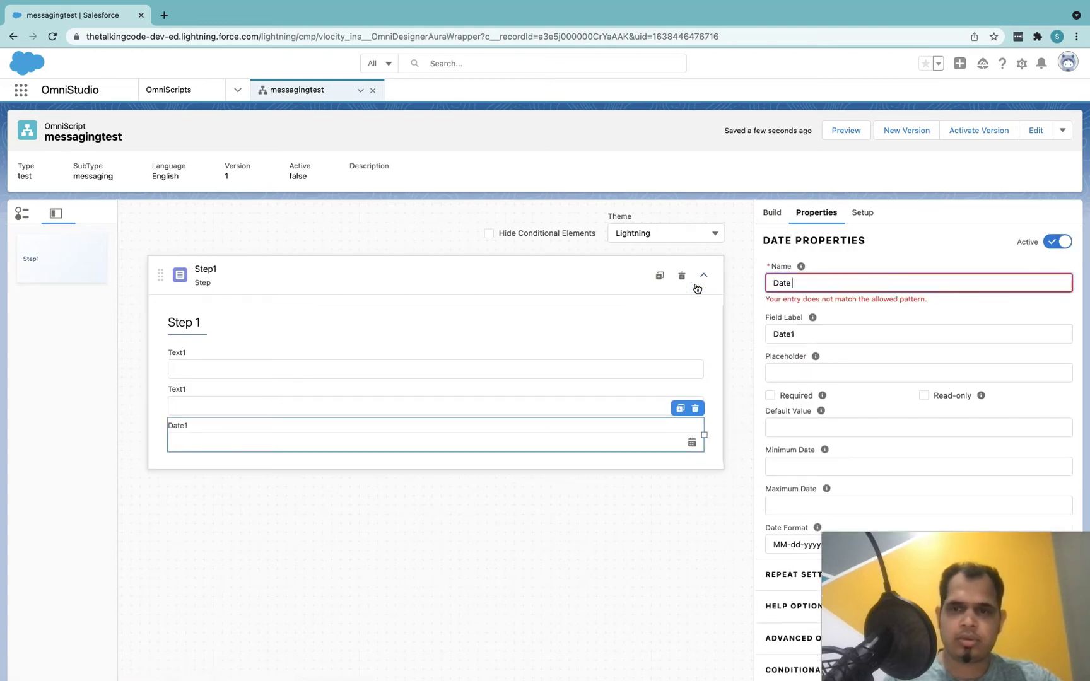
text( of B)
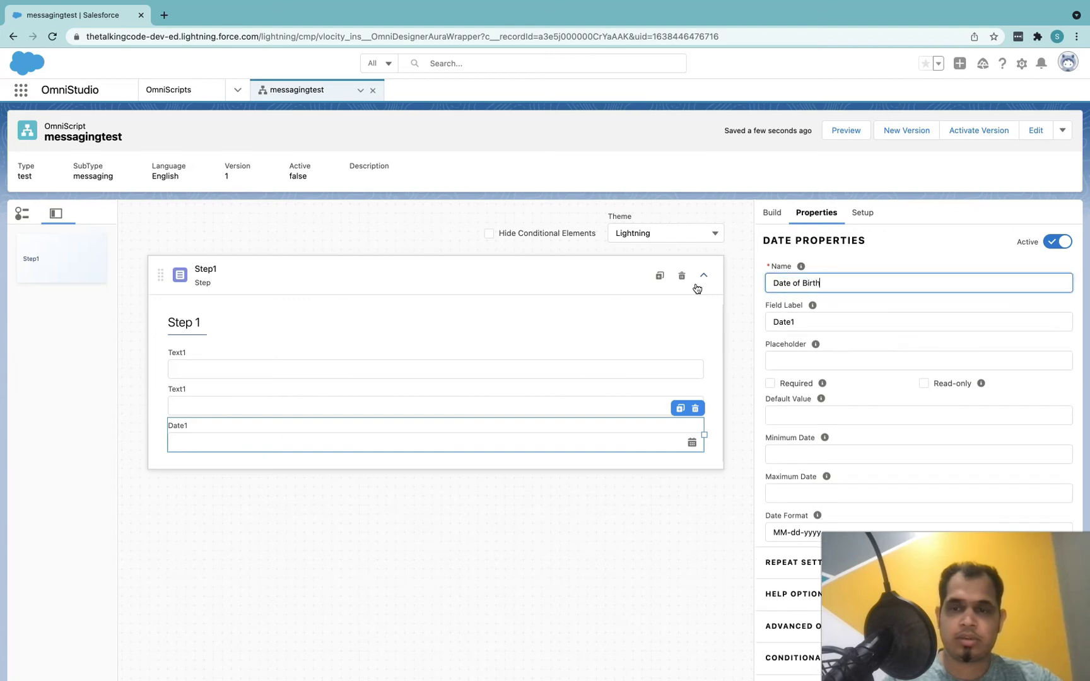
text(irth)
key(Tab)
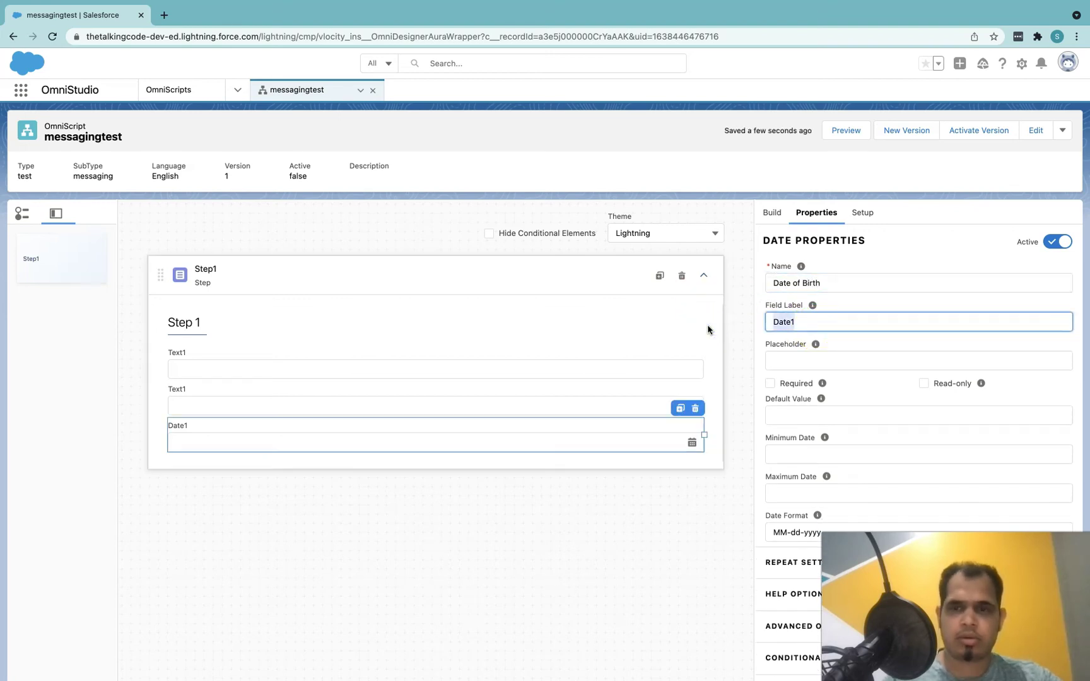
triple_click(827, 283)
key(ctrl+c)
key(BackSpace)
click(785, 323)
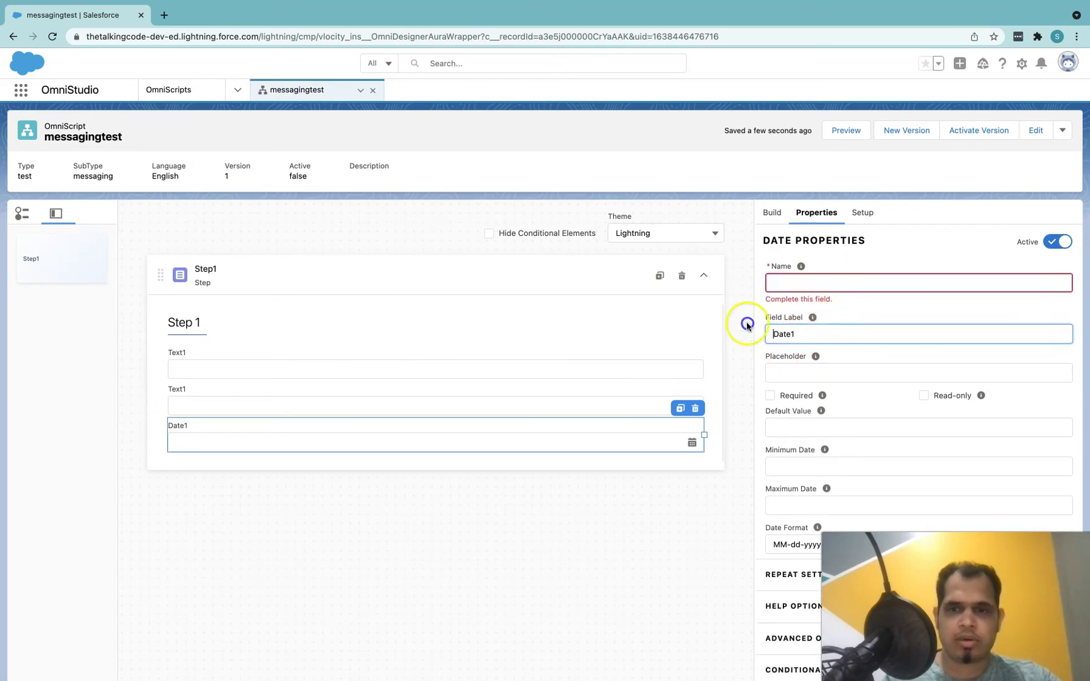
key(ctrl+a)
key(ctrl+v)
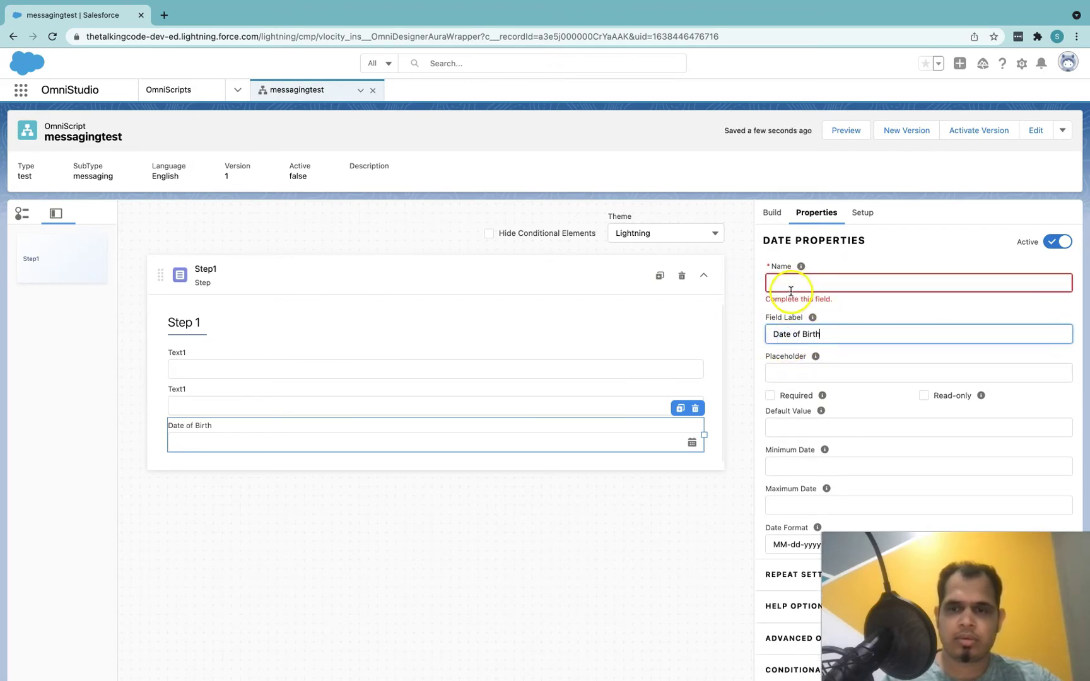
click(790, 284)
text(dob)
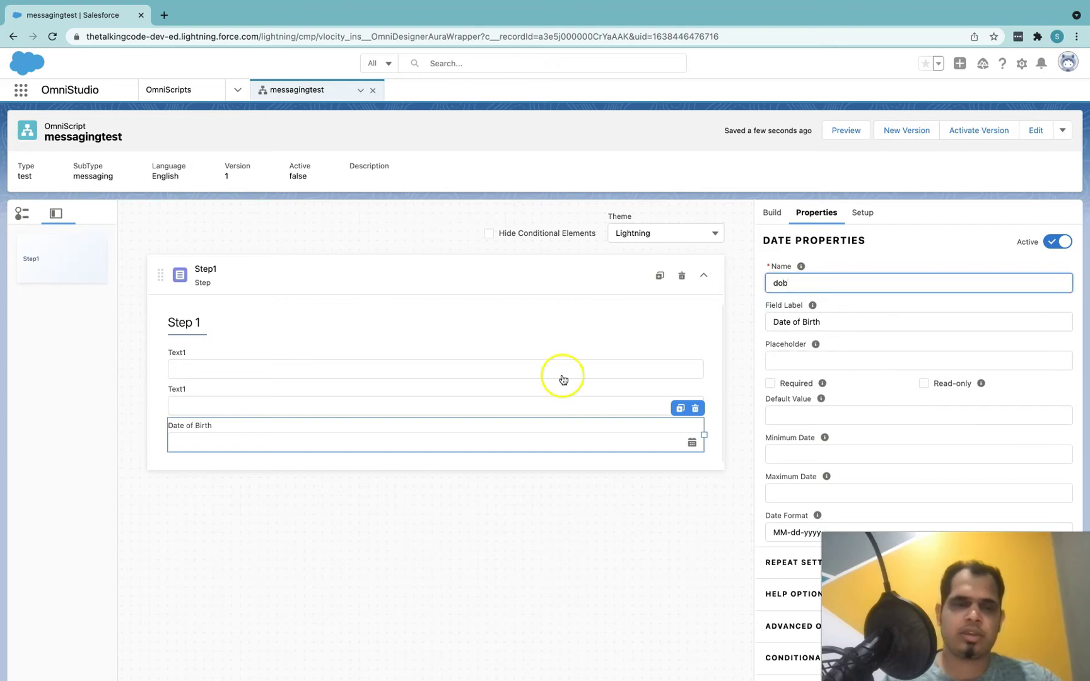
- Set the second text element's field label to Last Name and its name to last_name
click(360, 393)
drag(834, 285, 709, 285)
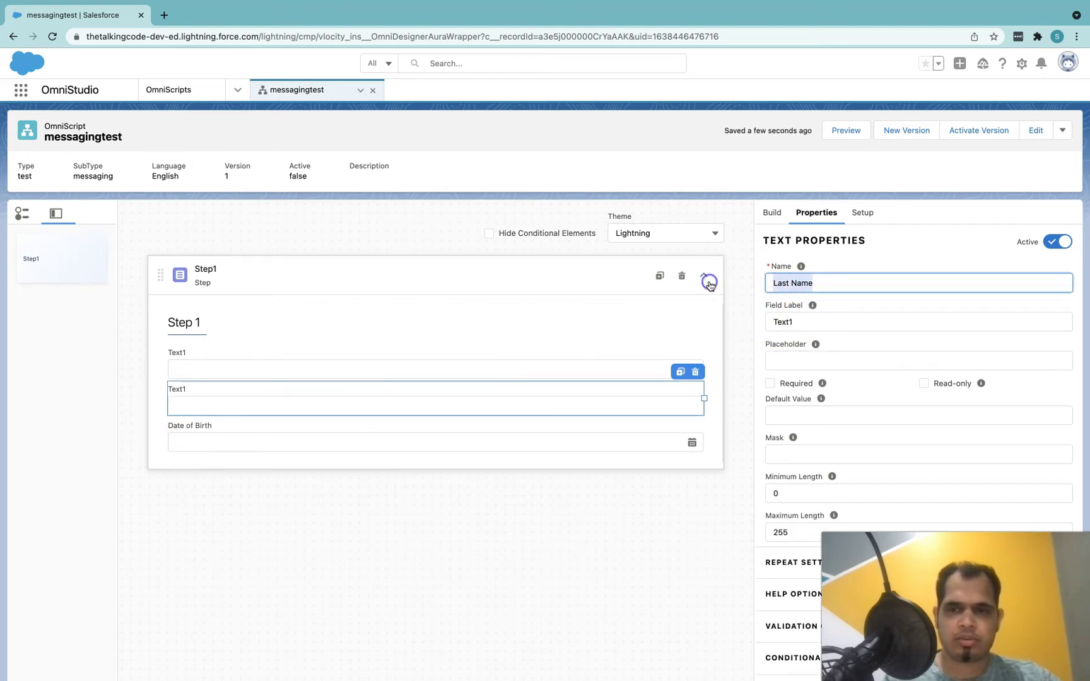
key(ctrl+x)
click(807, 322)
key(ctrl+a)
key(ctrl+v)
click(789, 285)
text(last_name)
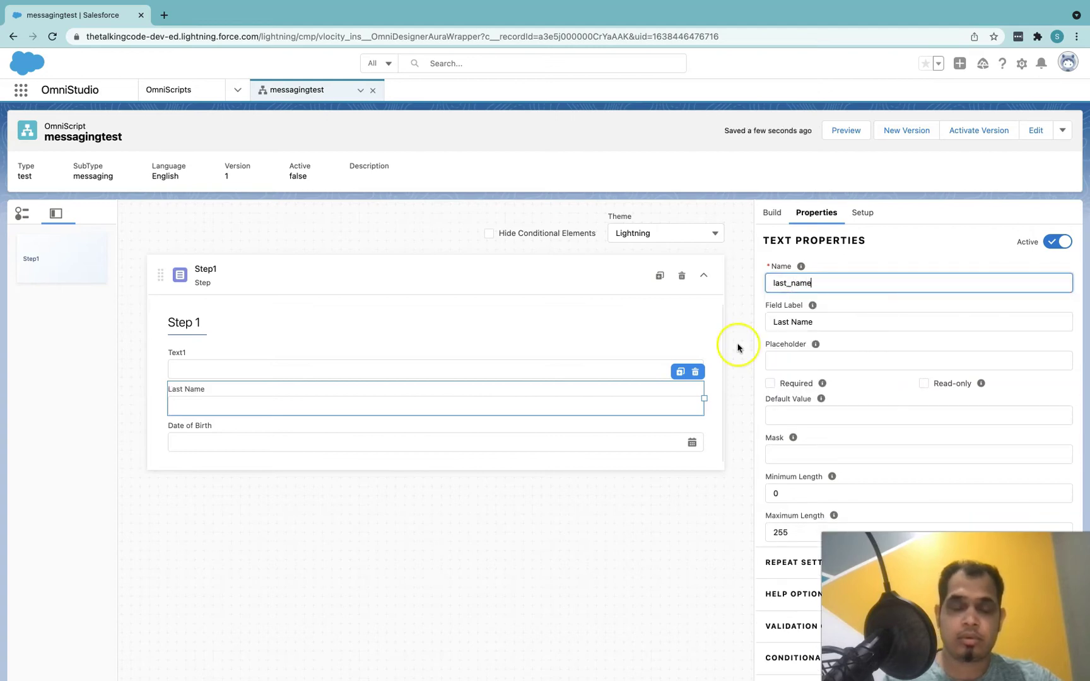
- Set the first text element's name to first_name and its field label to First Name
click(363, 352)
drag(820, 285, 646, 283)
text(first_nam)
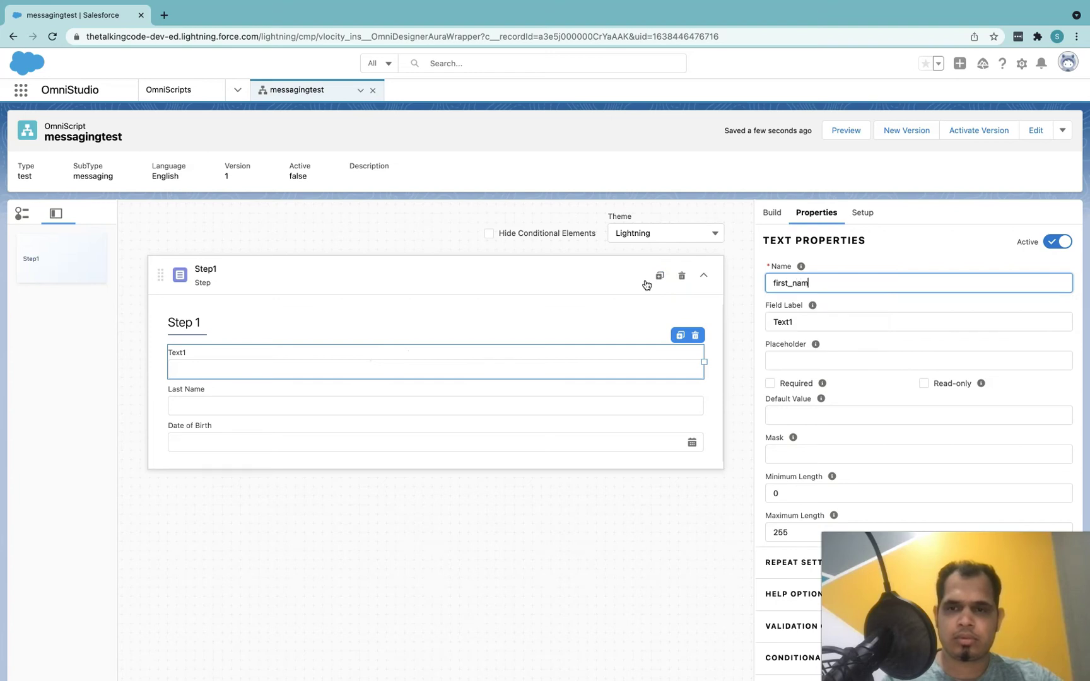
text(e)
key(Tab)
text(First)
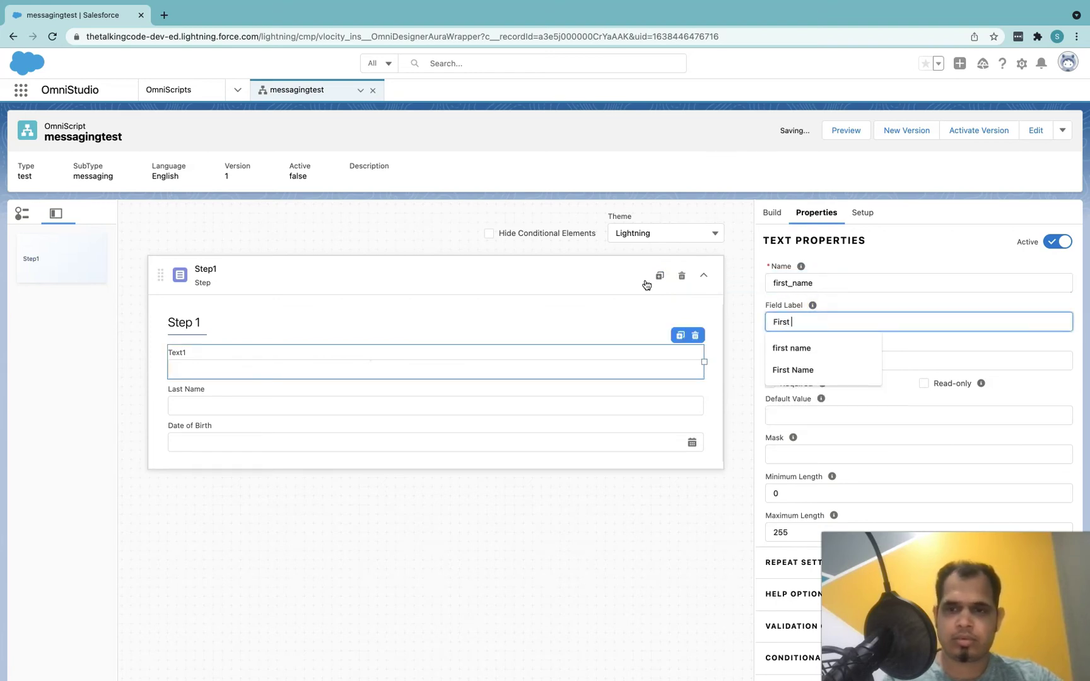
click(328, 565)
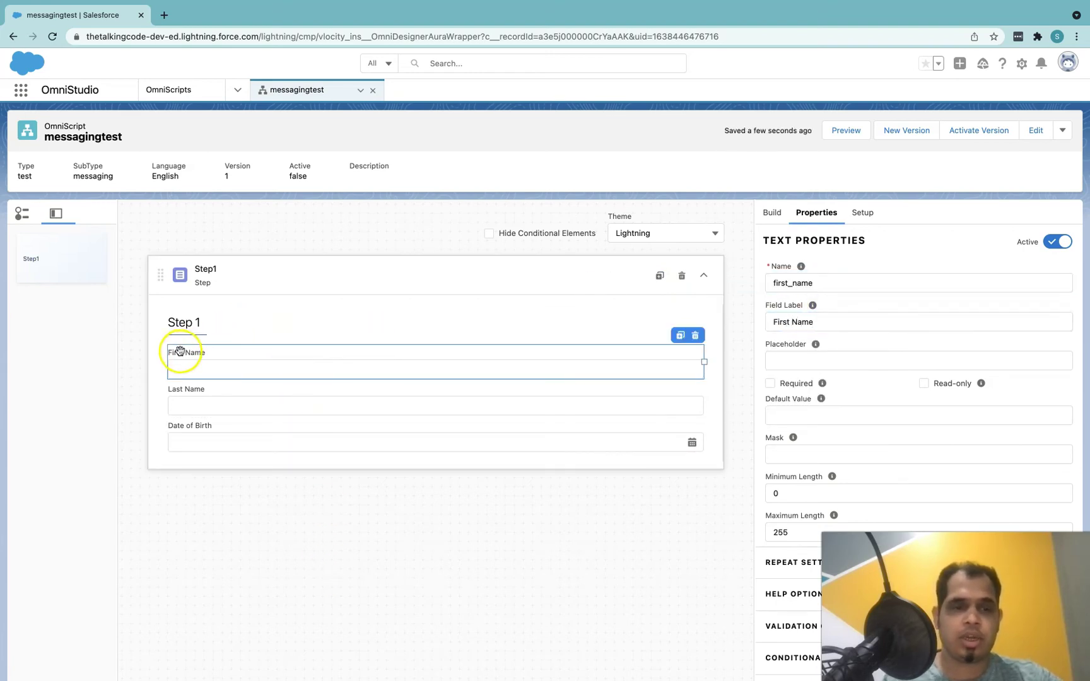
click(251, 406)
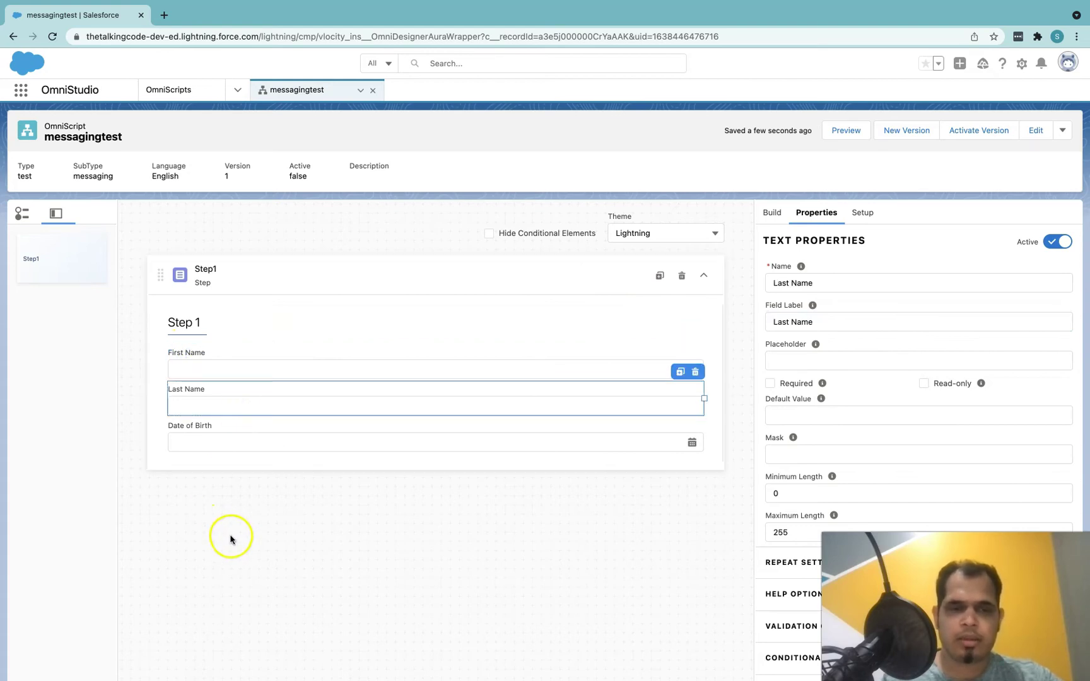
click(182, 434)
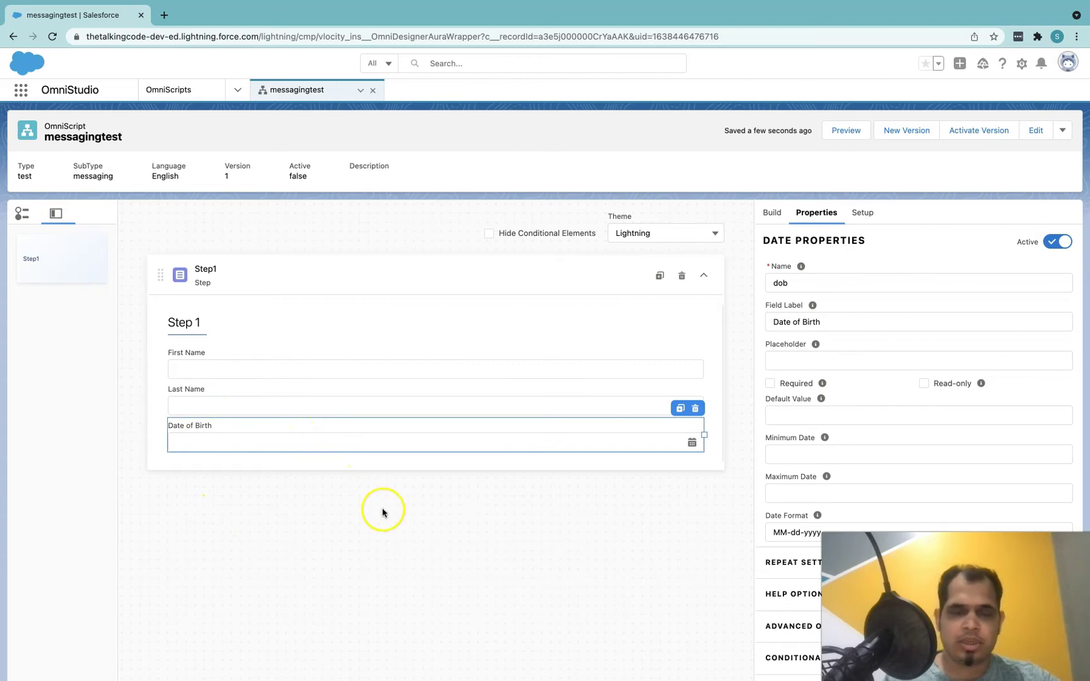
click(265, 435)
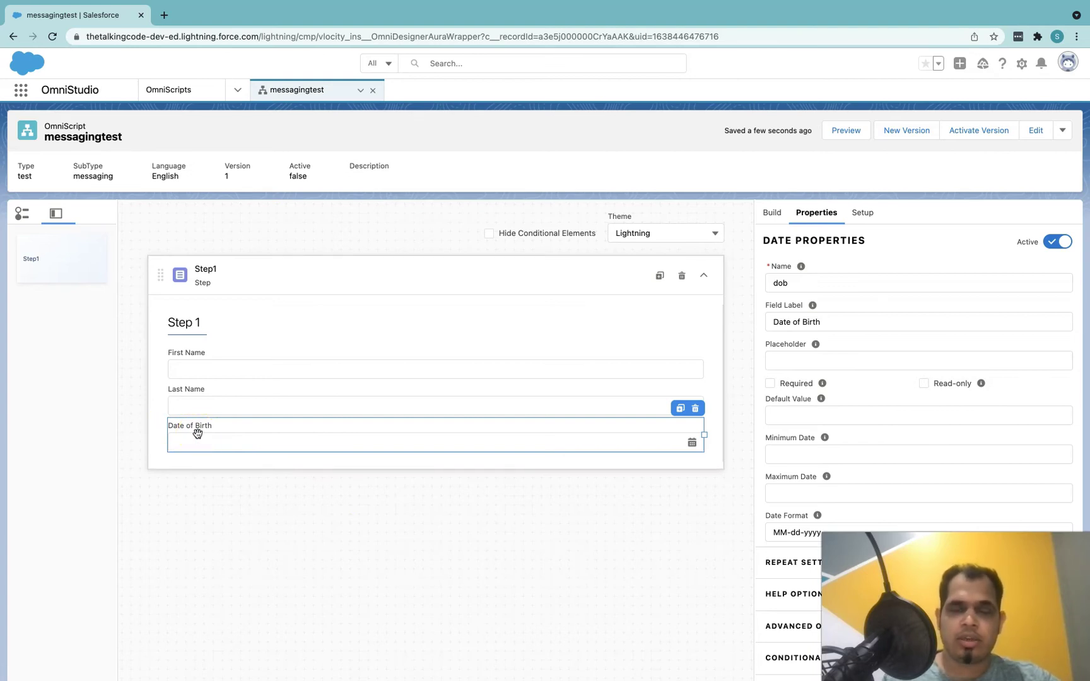
- Find the Formula element and add it below the Date of Birth field in Step1
click(771, 213)
click(810, 243)
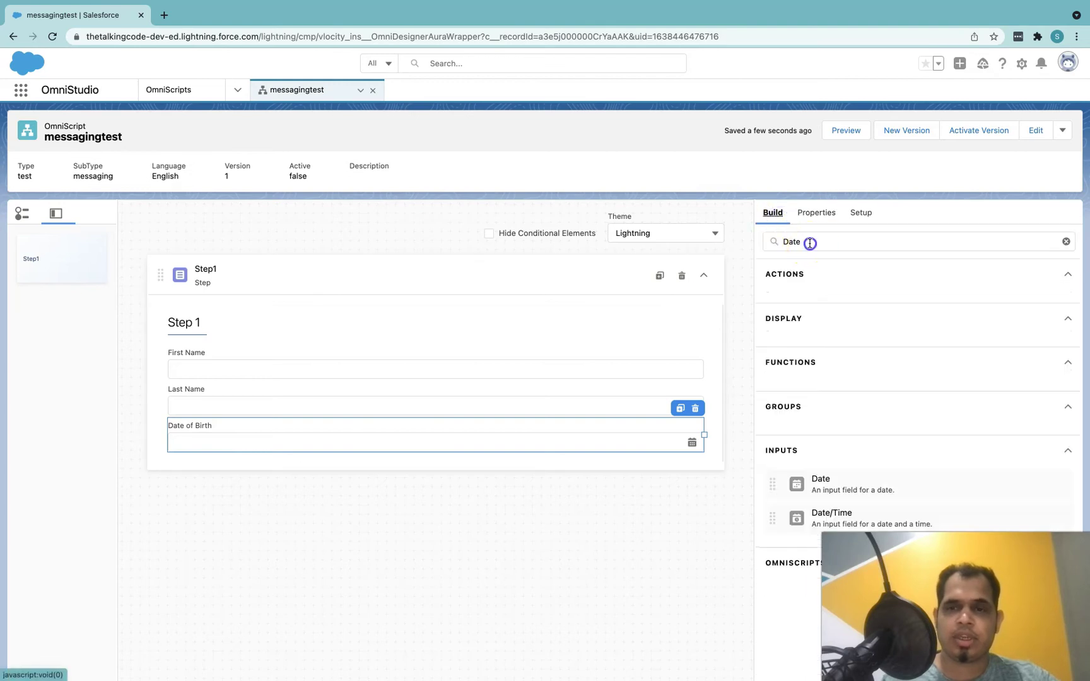
key(ctrl+a)
text(form)
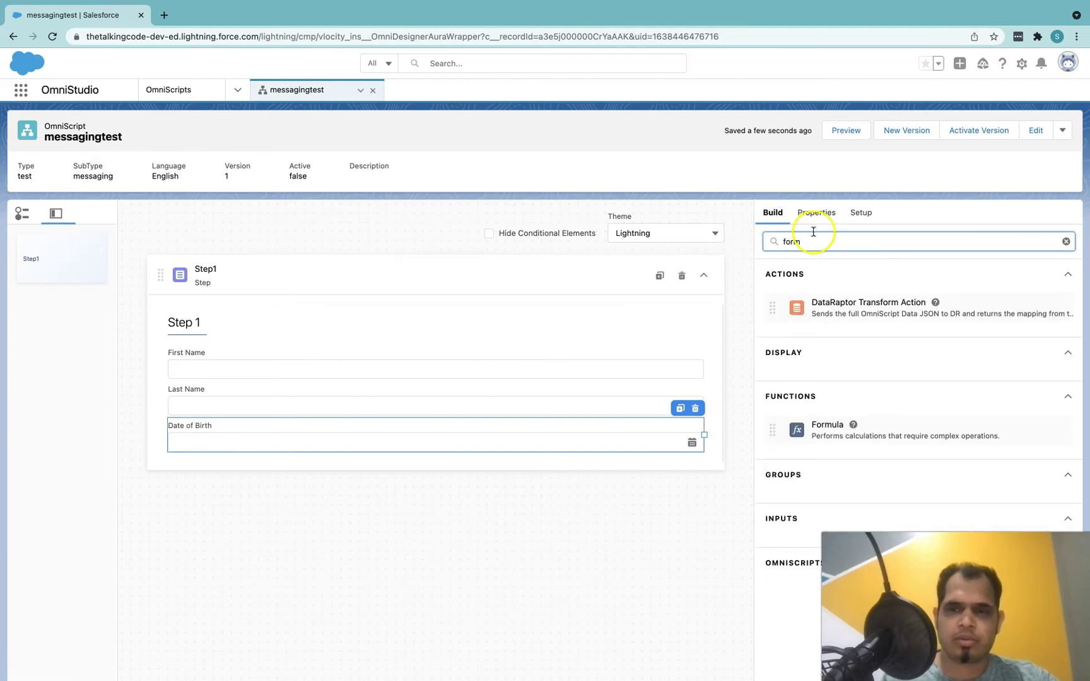
drag(838, 434, 579, 464)
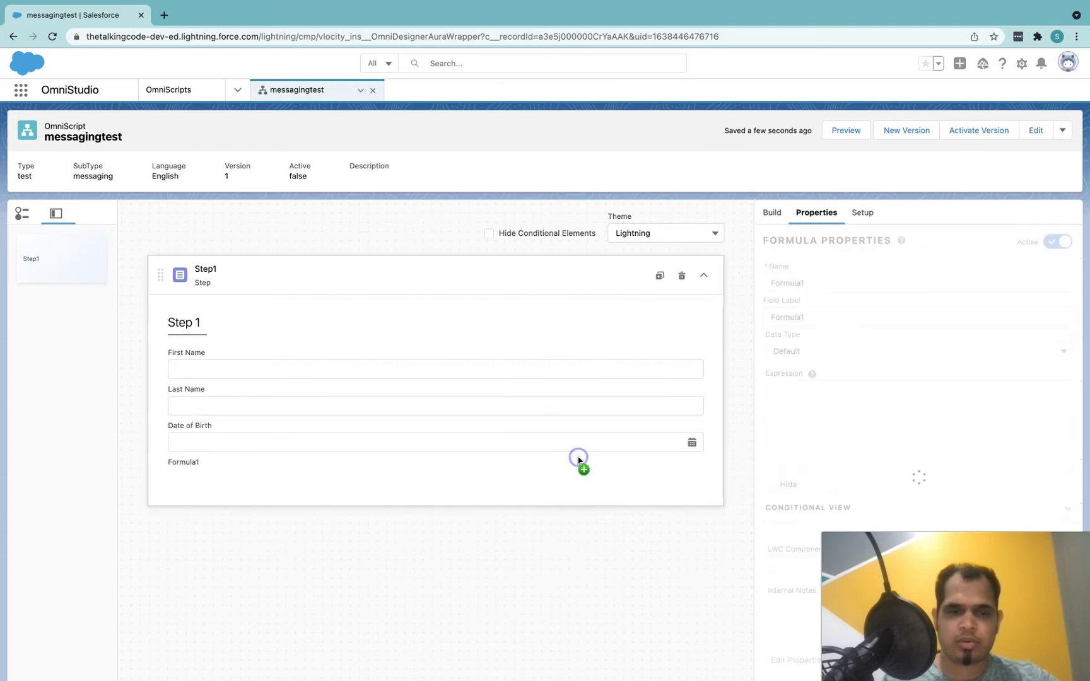
- Set the formula element's expression to AGE(%dob%) and save it
click(412, 482)
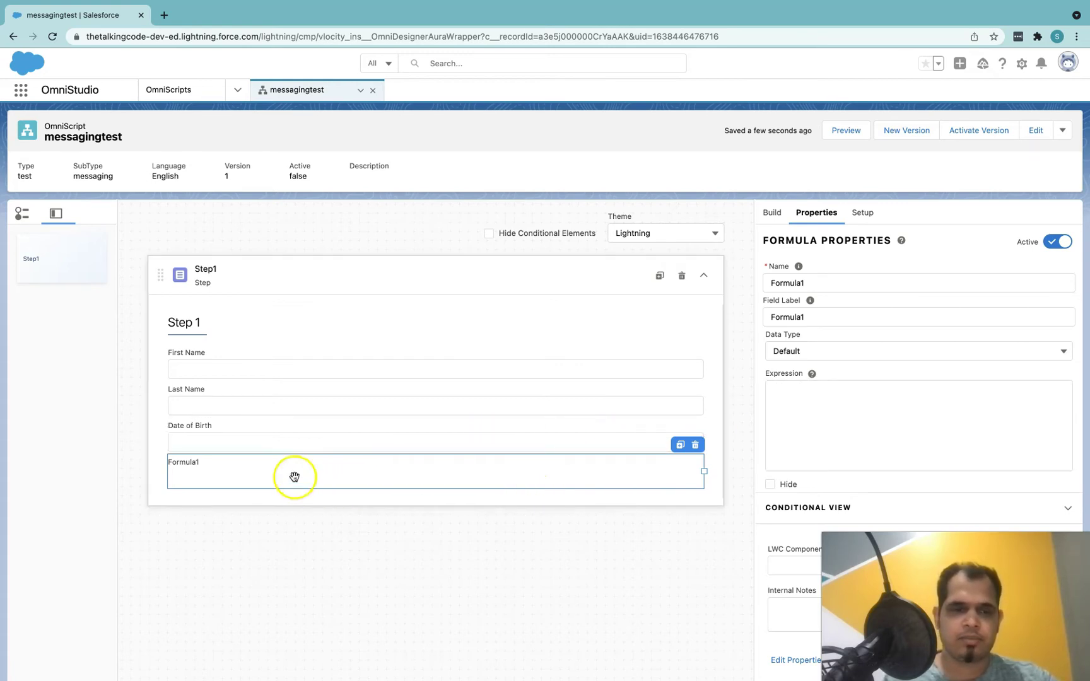
click(854, 421)
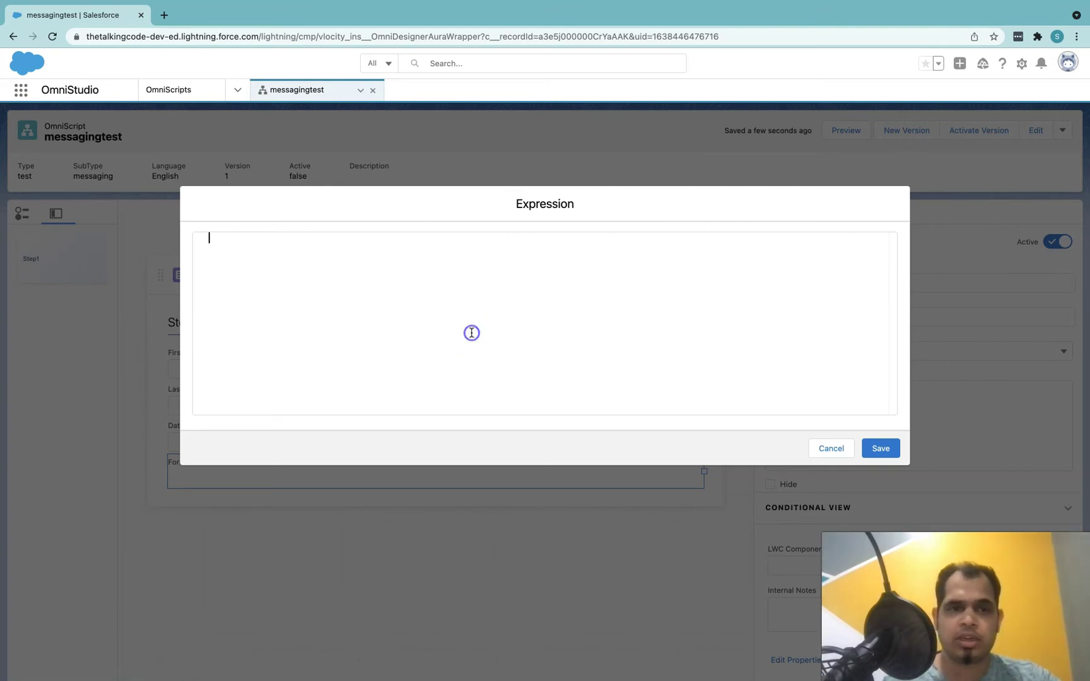
text(AGE)
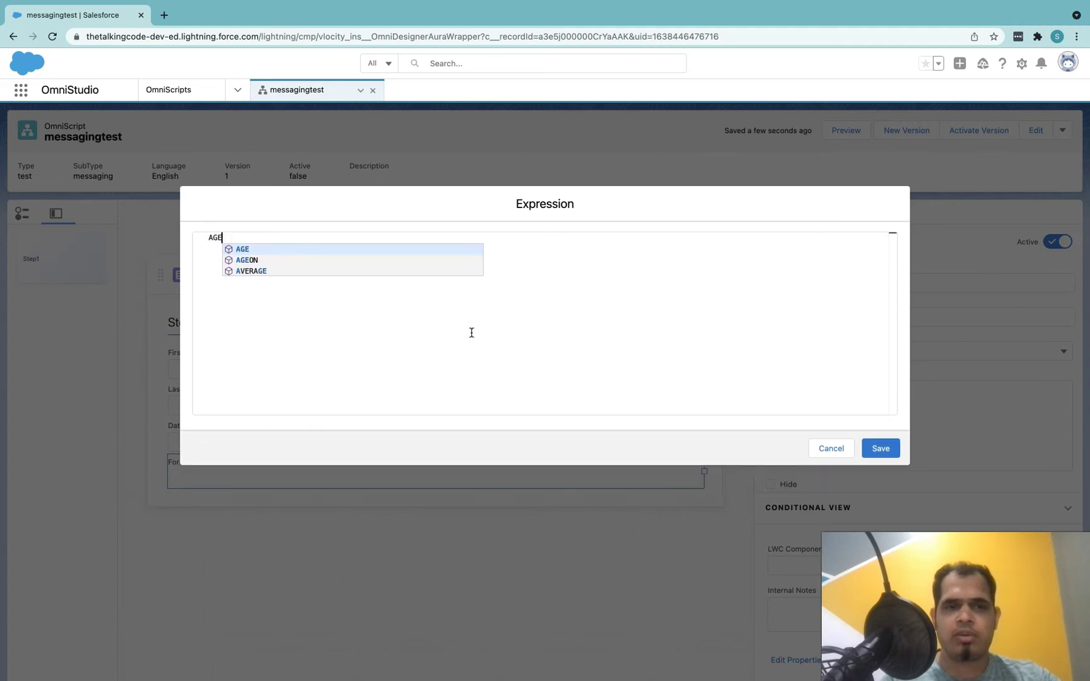
text((n))
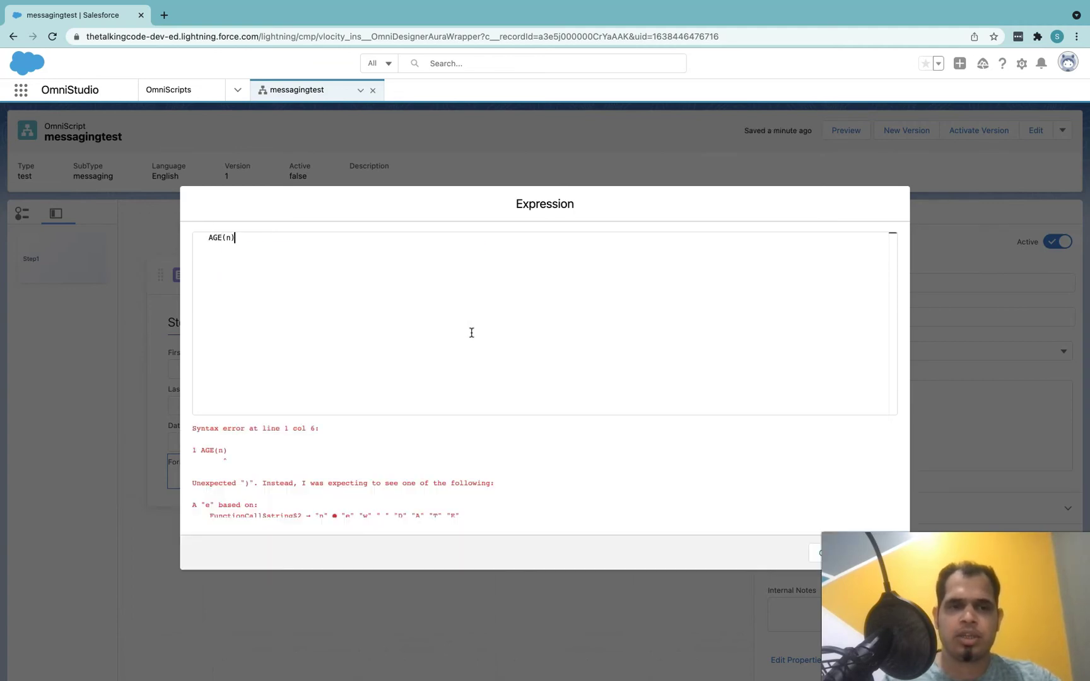
key(BackSpace)
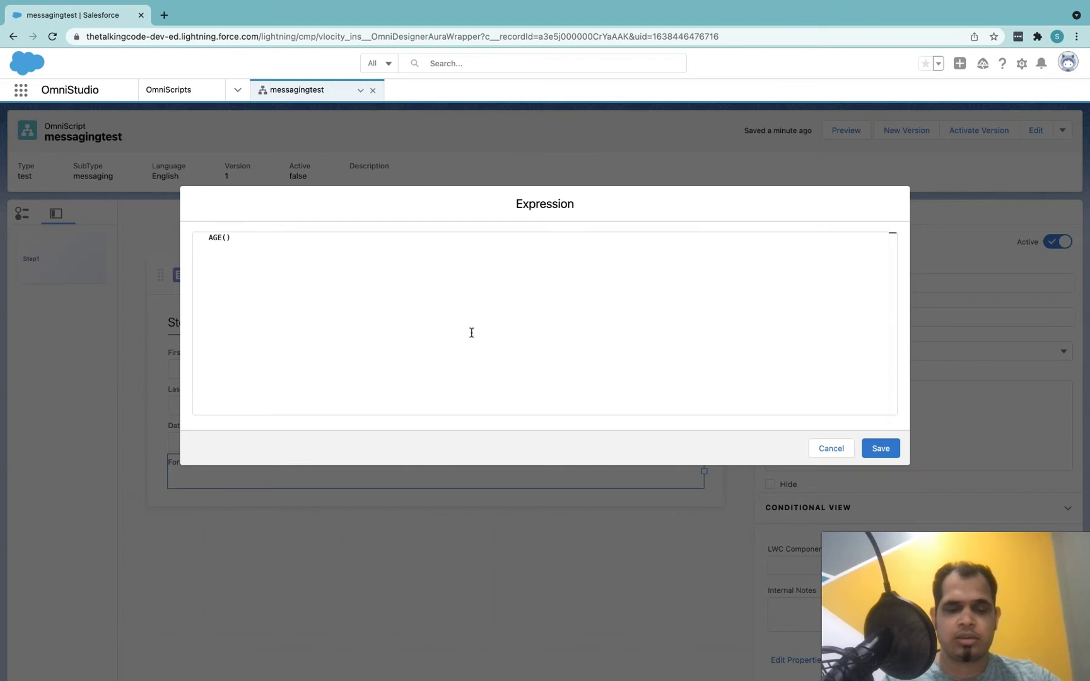
text(%%)
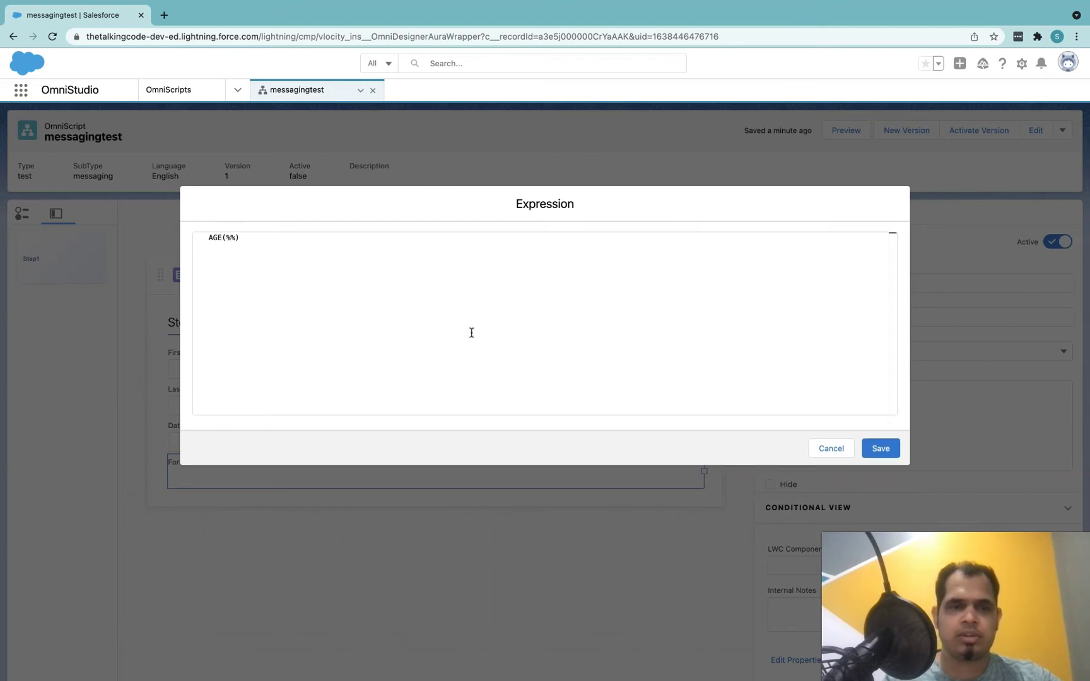
text(dob)
click(453, 338)
click(256, 238)
drag(256, 238, 202, 238)
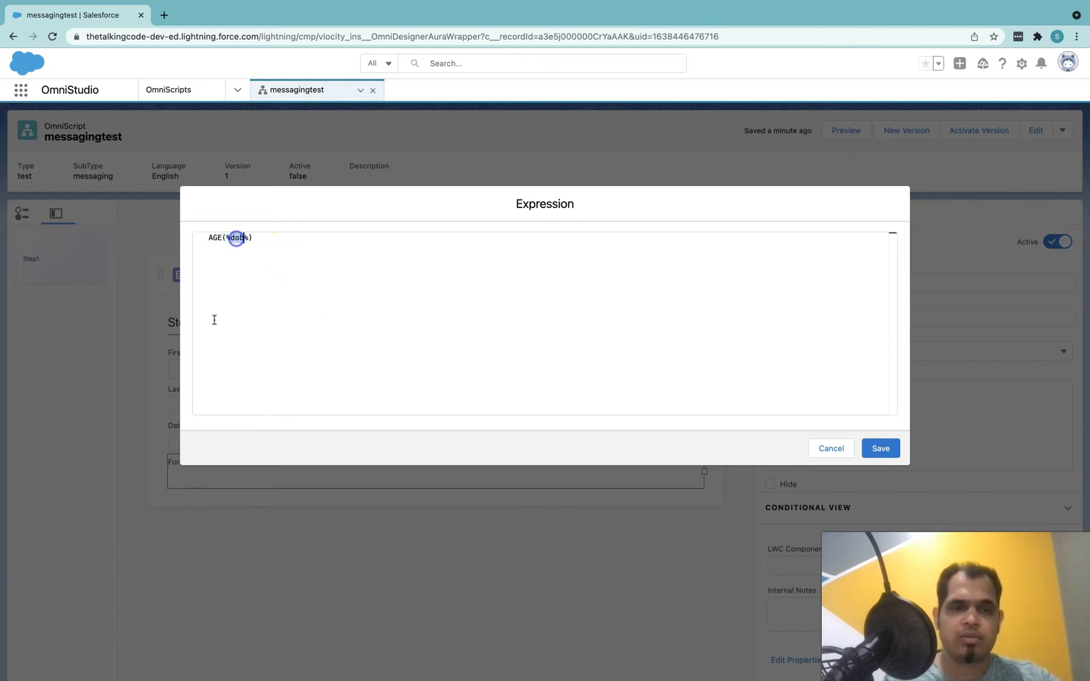
click(276, 282)
drag(265, 237, 201, 237)
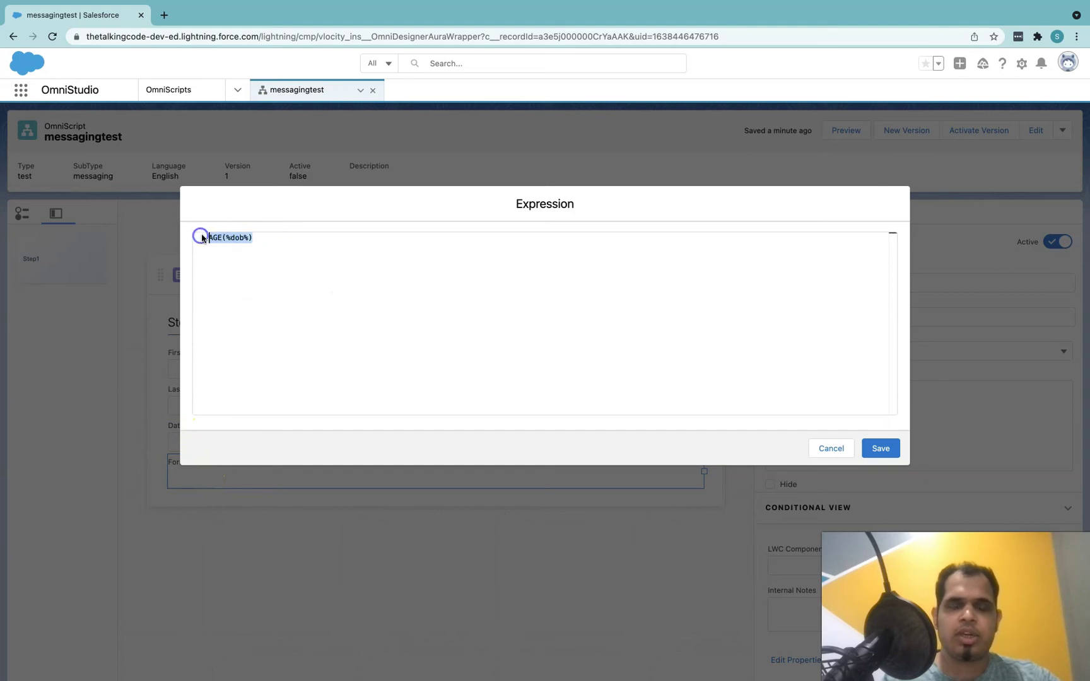
click(278, 263)
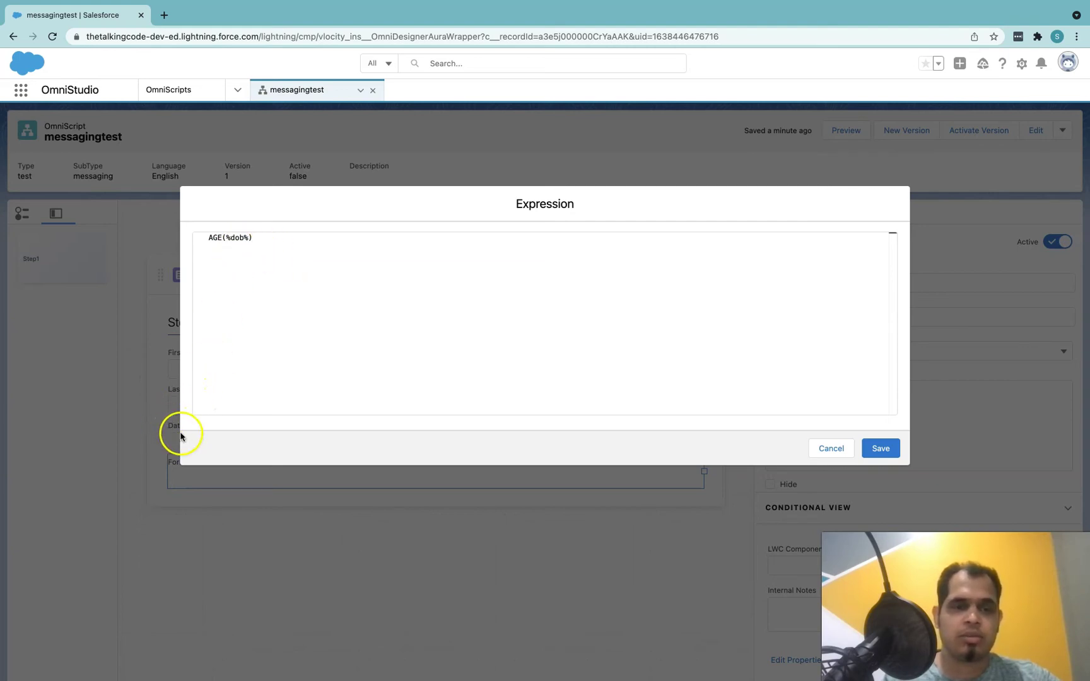
click(290, 259)
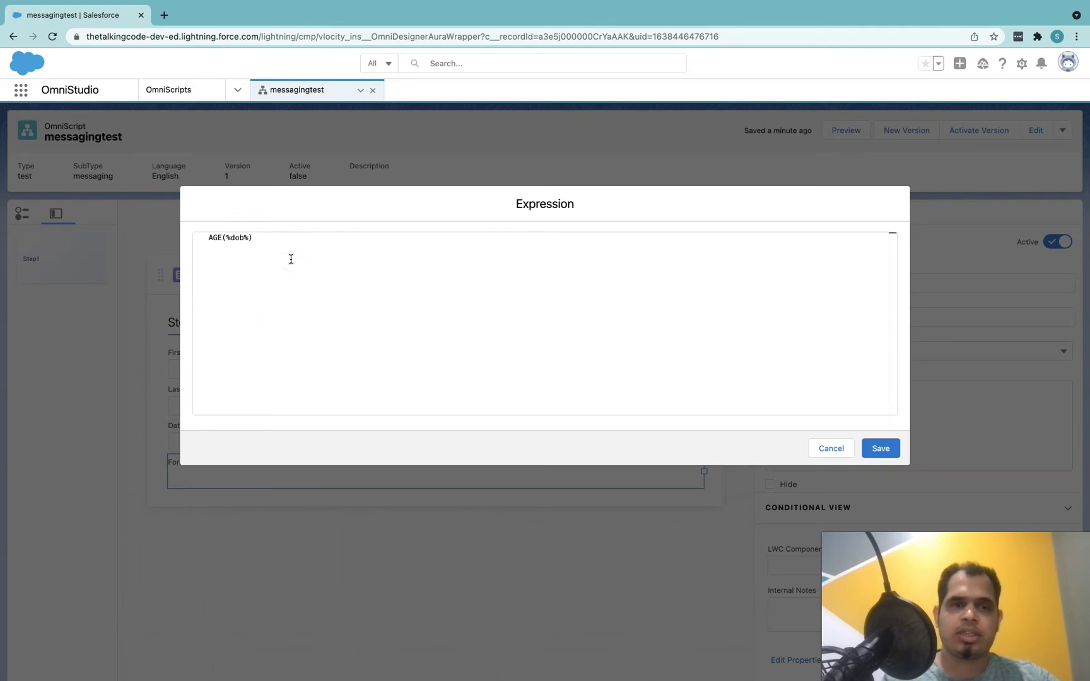
click(880, 447)
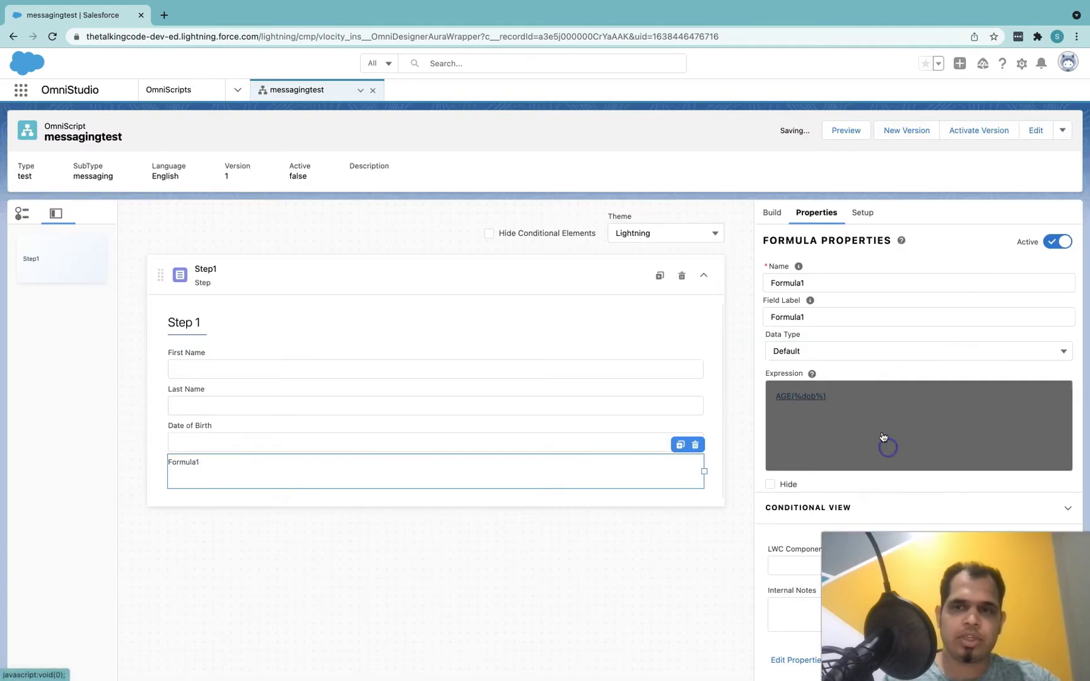
- Preview the OmniScript and pick a sample date of birth from 2018 to test the Formula1 age calculation
click(847, 129)
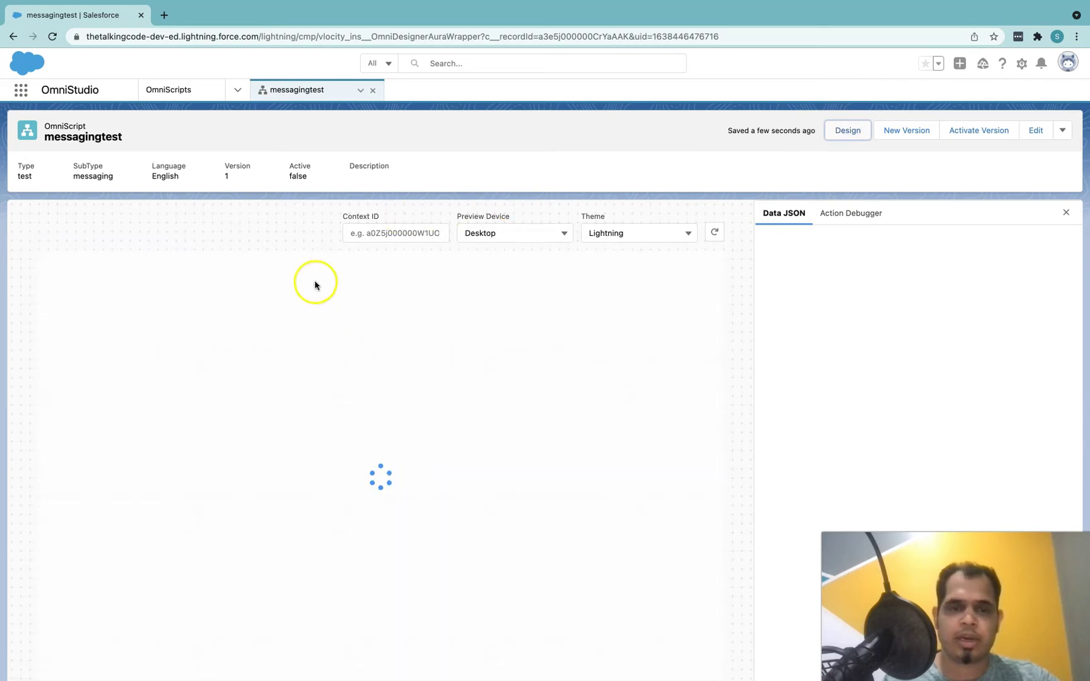
click(158, 403)
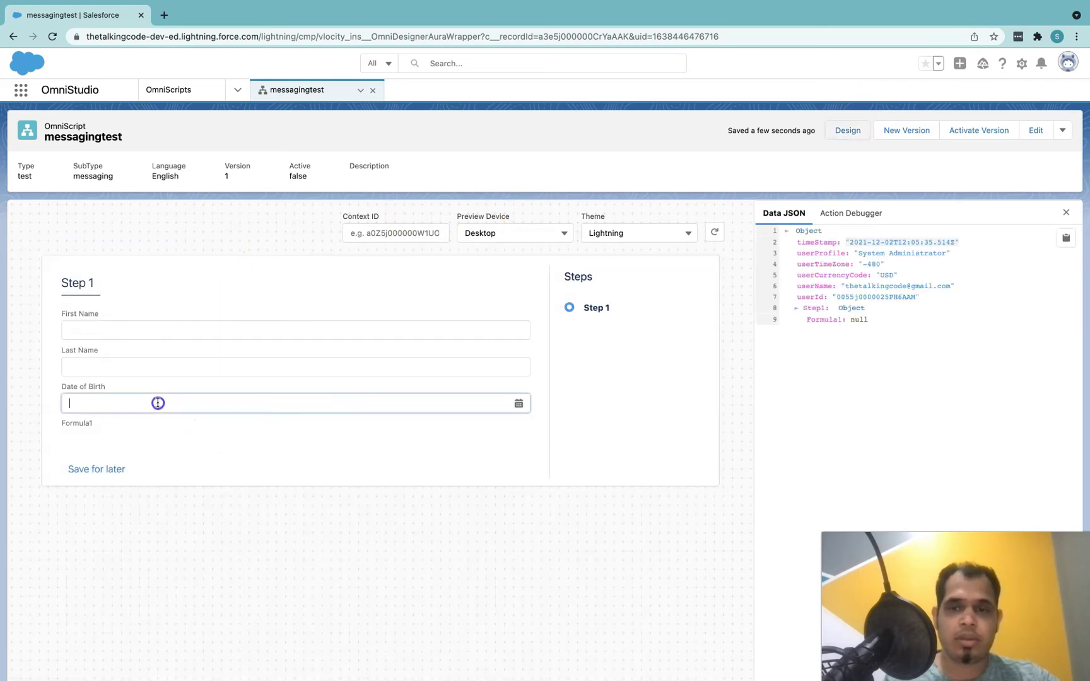
click(861, 346)
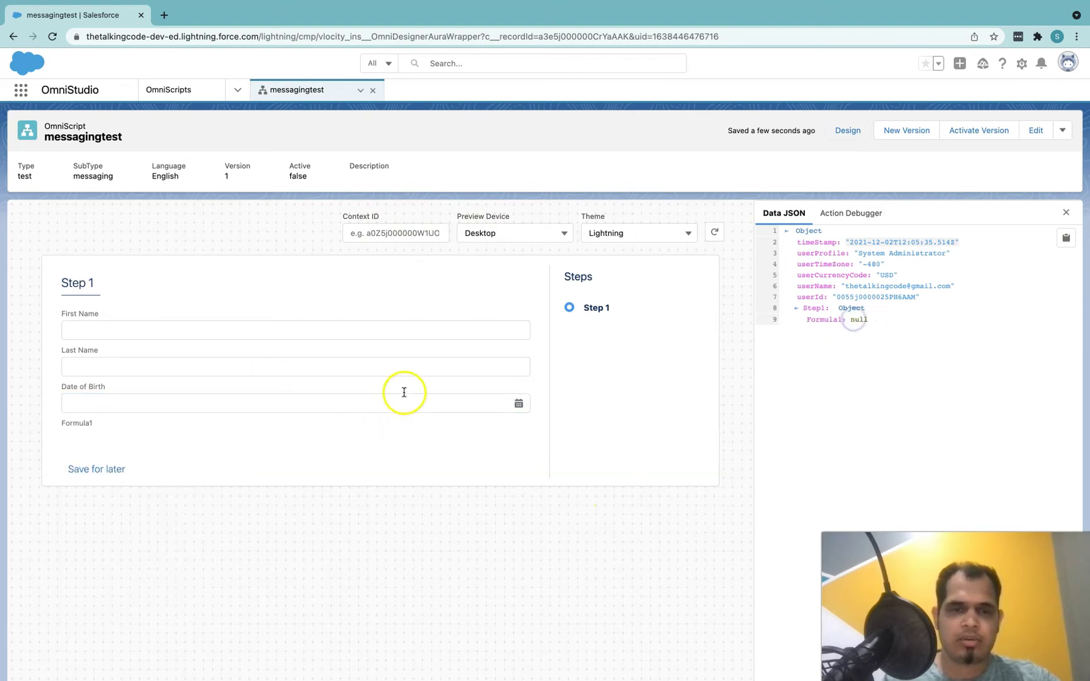
click(382, 397)
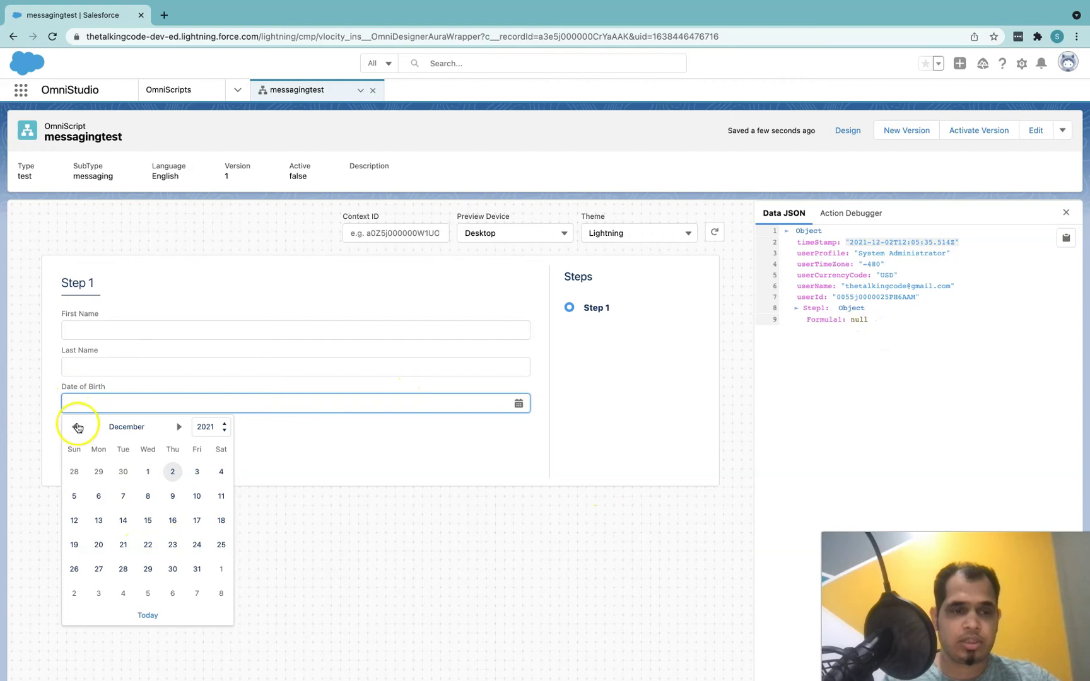
click(210, 427)
click(213, 387)
click(147, 521)
click(317, 538)
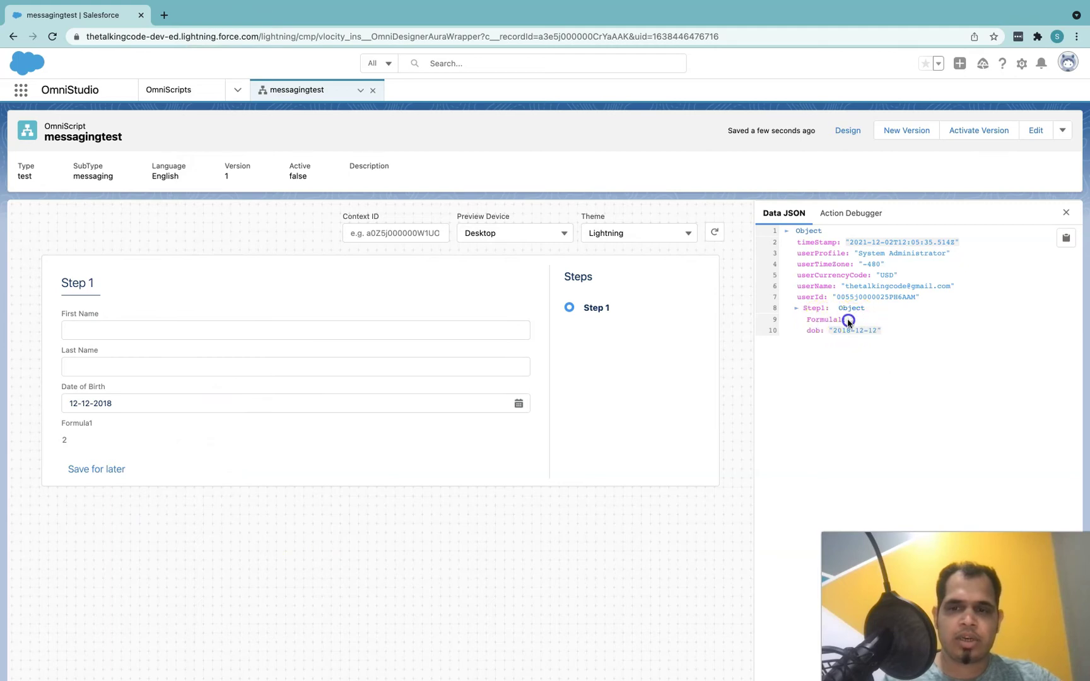
- Change the previewed form's date of birth to one in an earlier year and check Formula1 in the data JSON
click(433, 400)
click(121, 435)
click(207, 427)
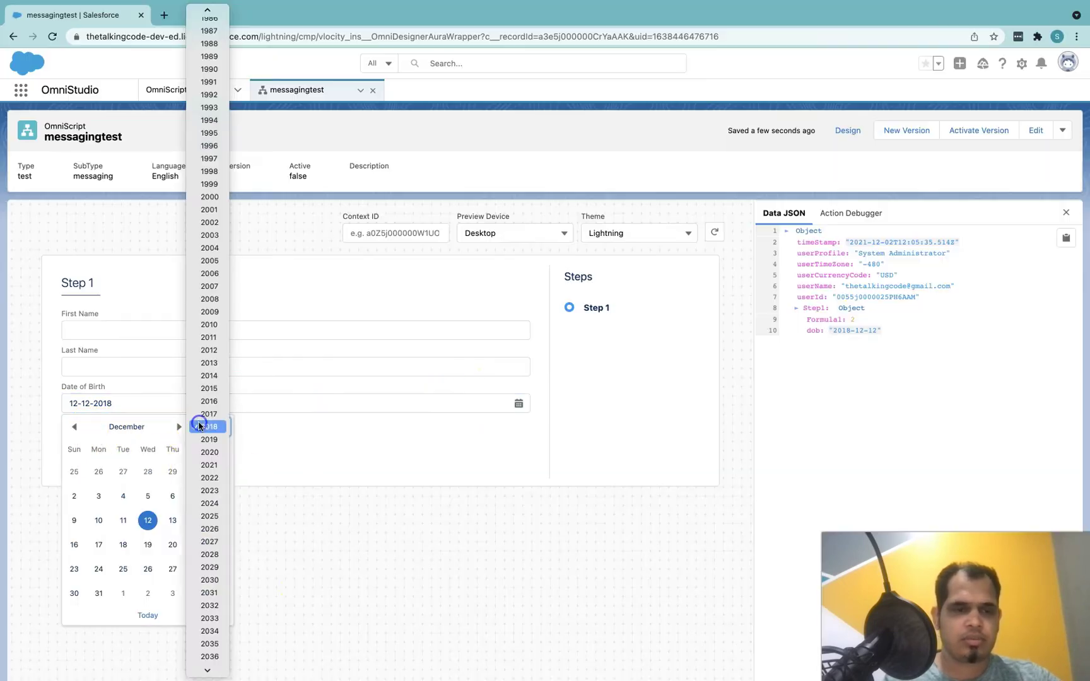
click(206, 286)
click(172, 543)
click(360, 542)
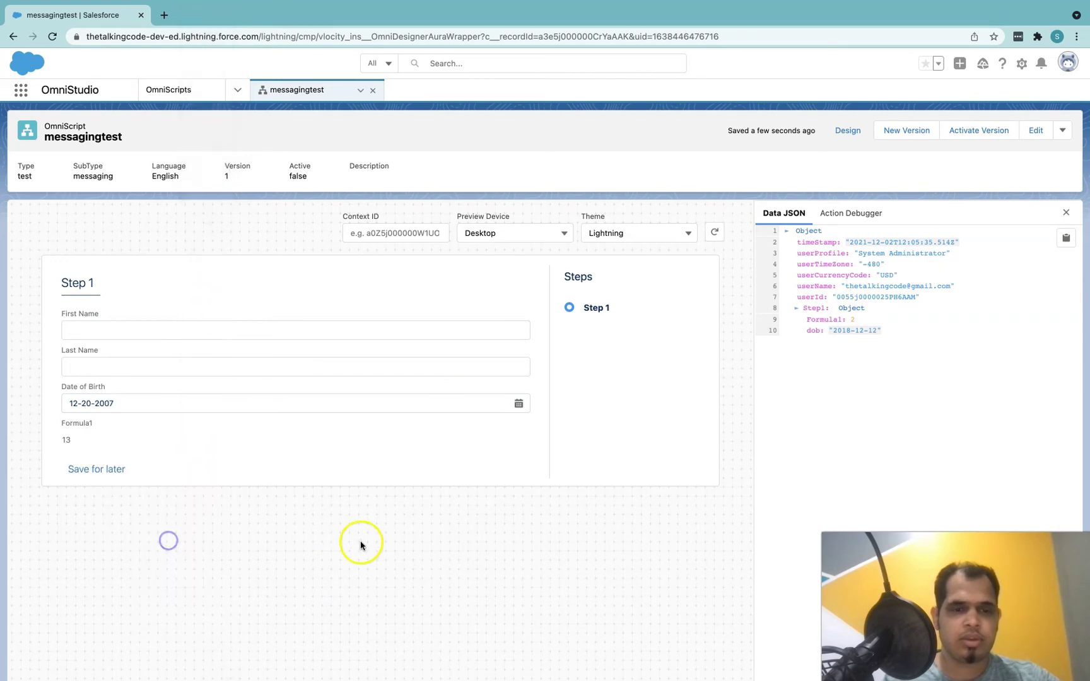
click(865, 317)
click(505, 572)
click(458, 539)
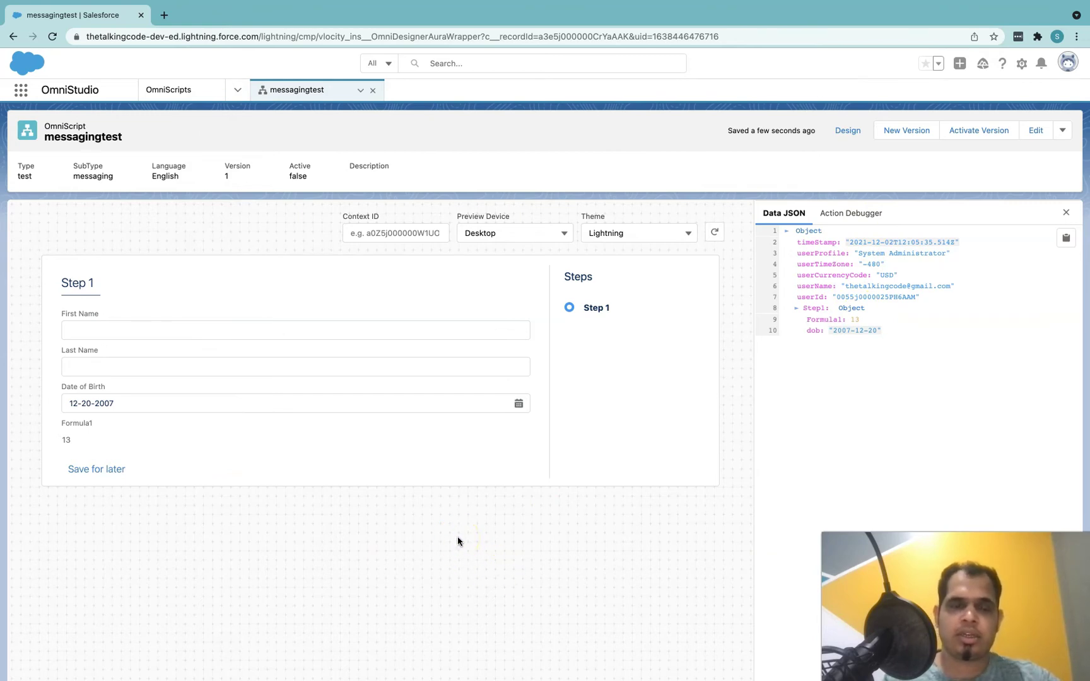
- Return to the design, set the Formula1 element to Hide, and preview the form again
click(848, 130)
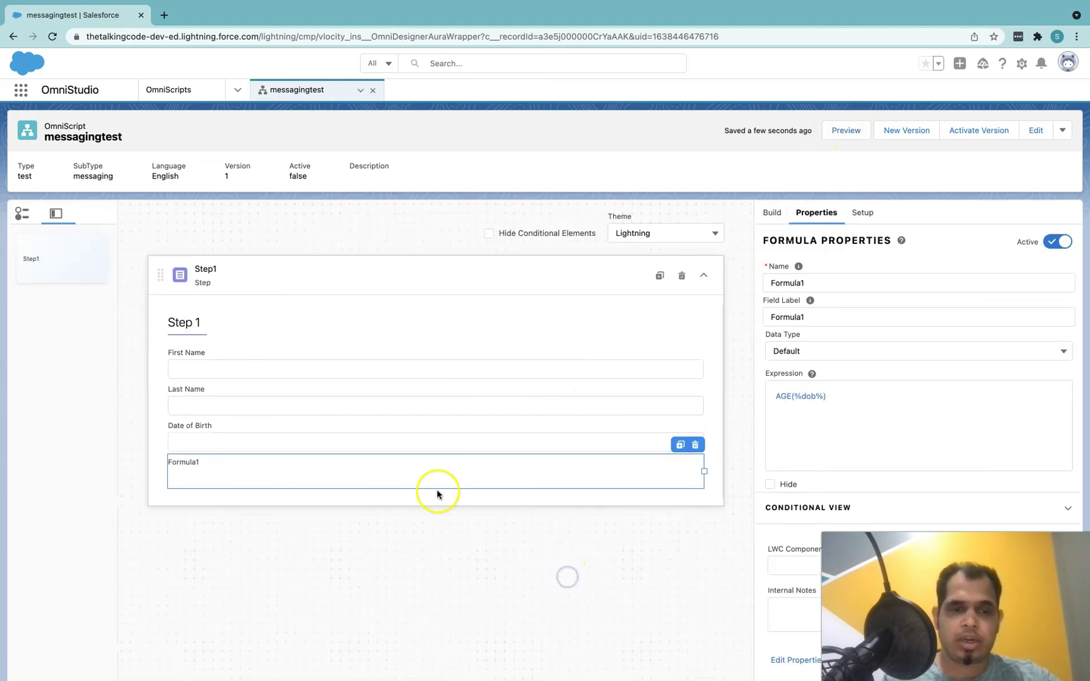
click(785, 487)
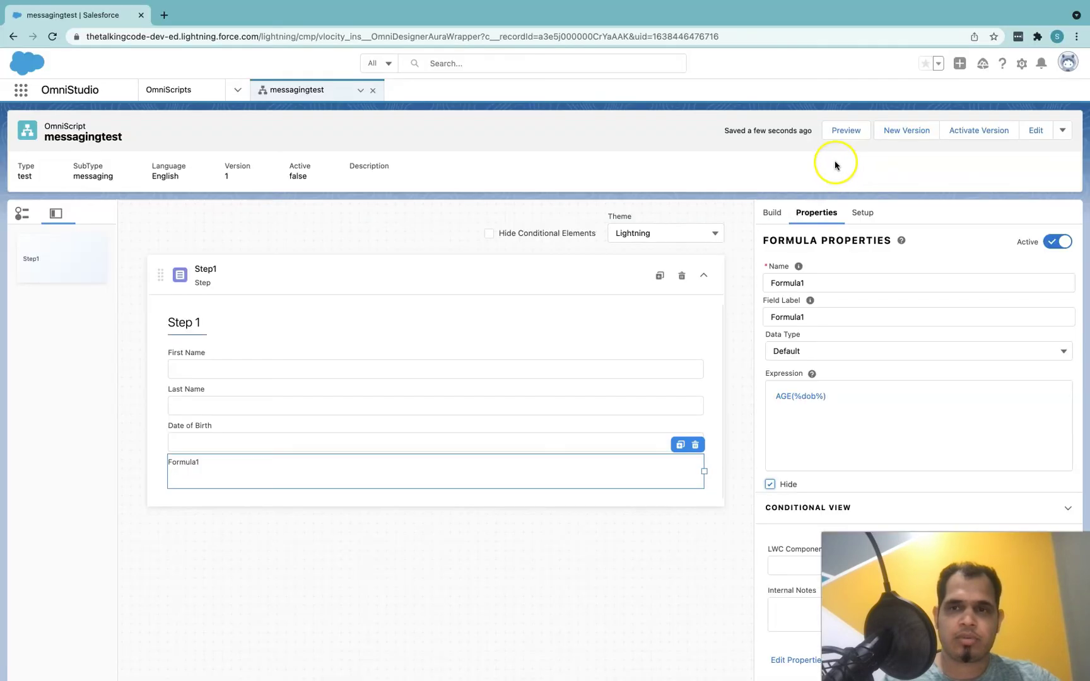
click(841, 132)
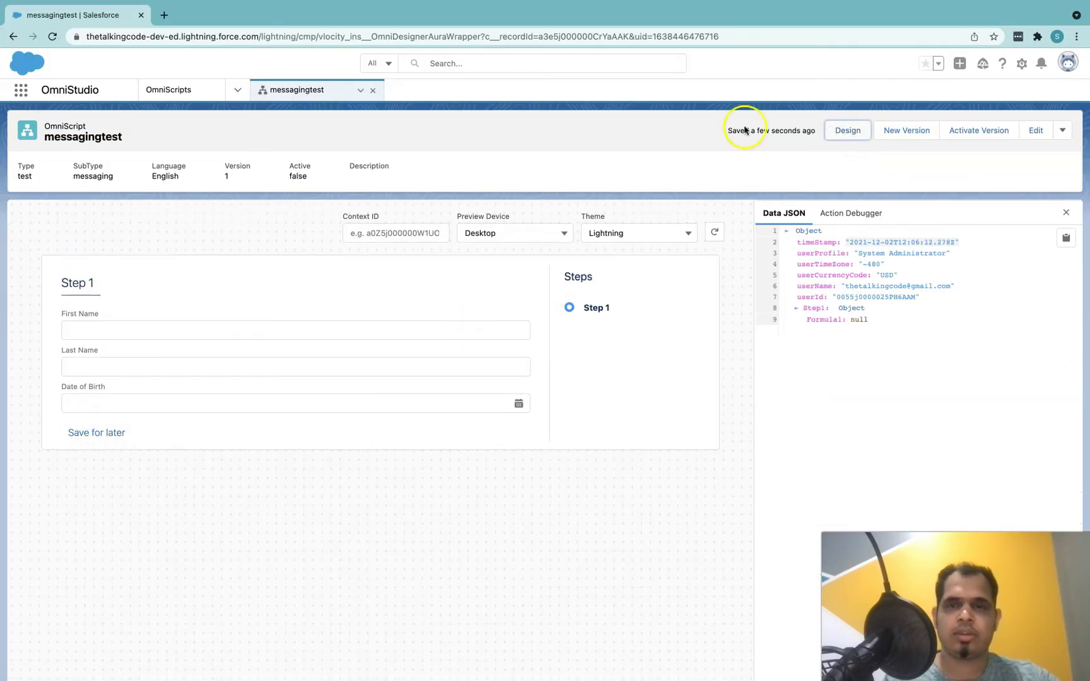
- Return to the design, find the Messaging element and add it below Formula1 in Step1
click(842, 130)
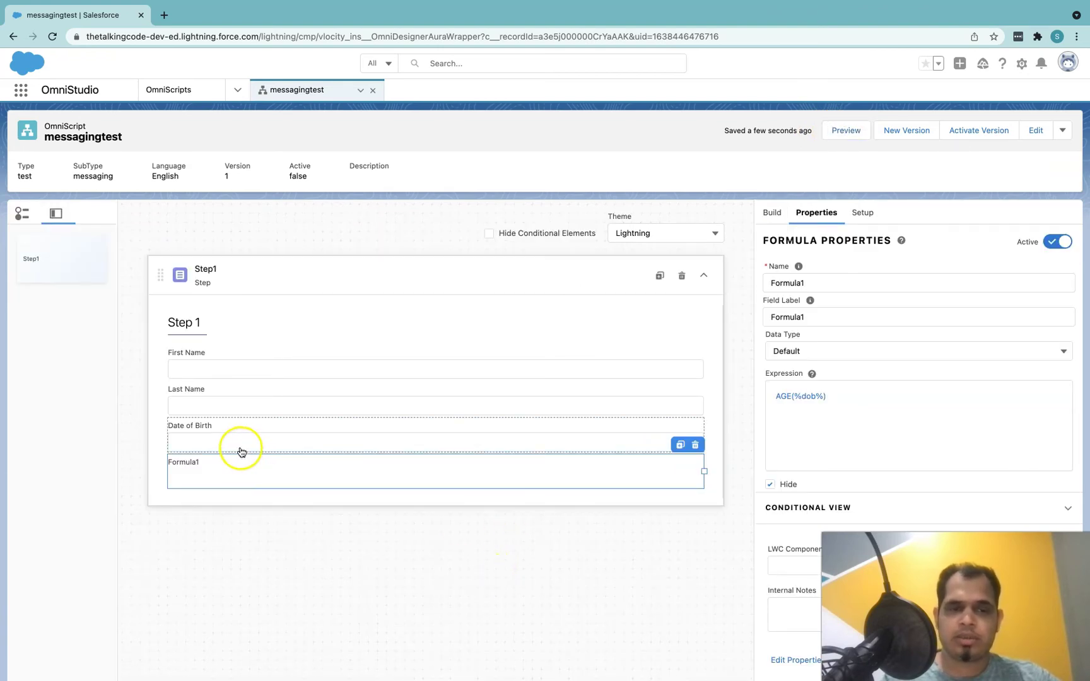
click(764, 215)
click(822, 244)
text(mess)
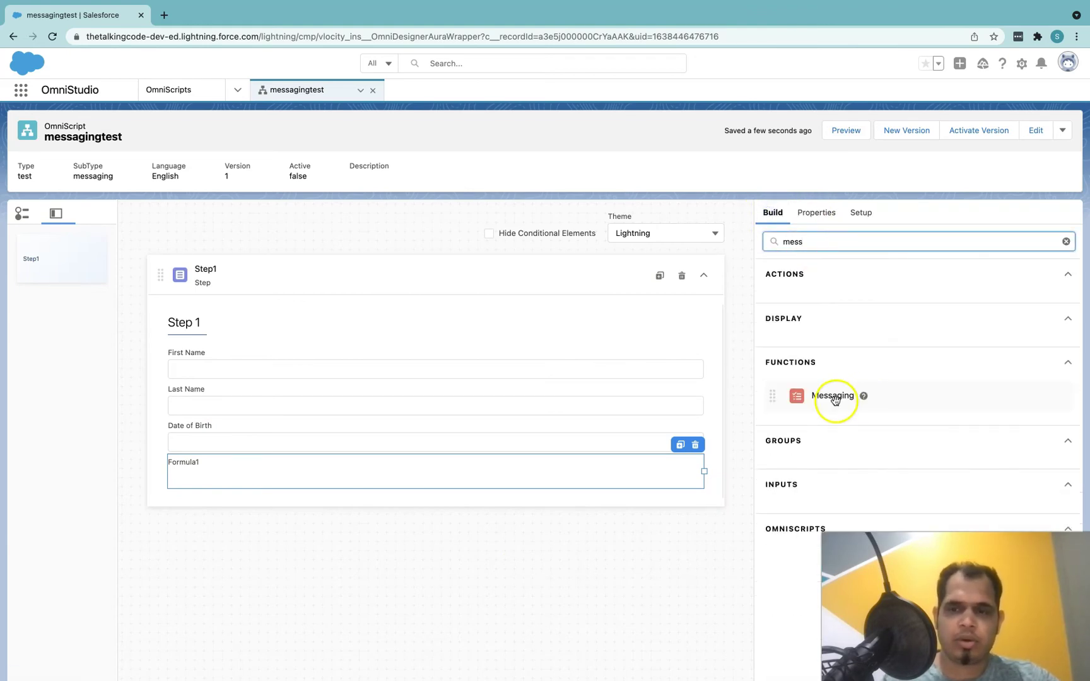
drag(835, 400, 562, 504)
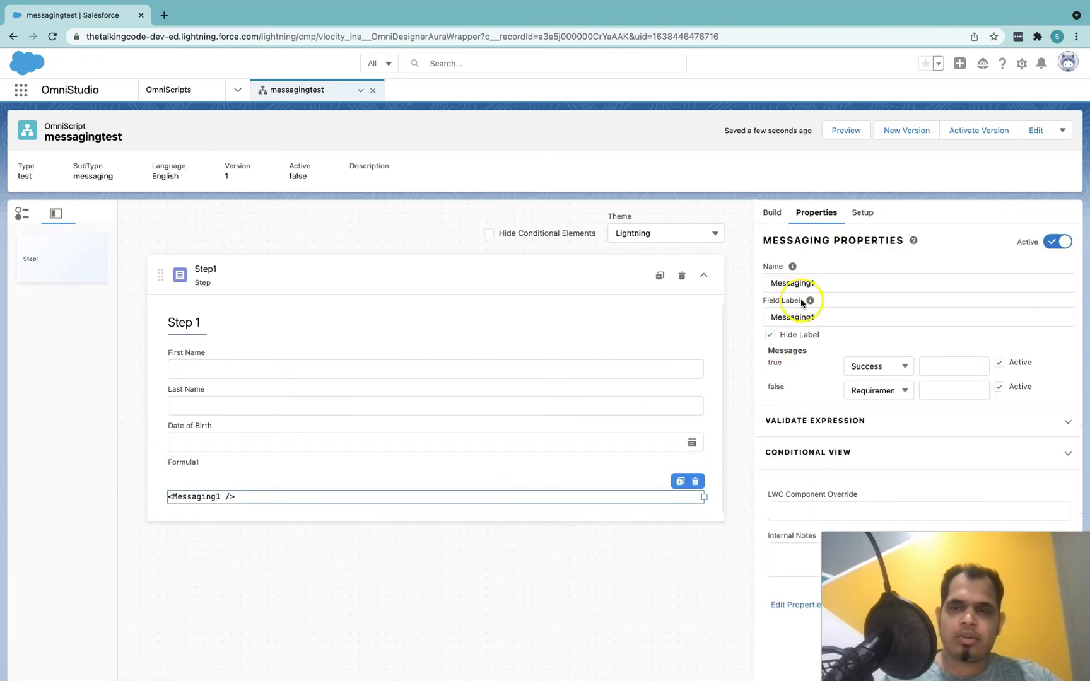
- Turn off Hide Label for the messaging element and expand its validate expression settings
click(763, 267)
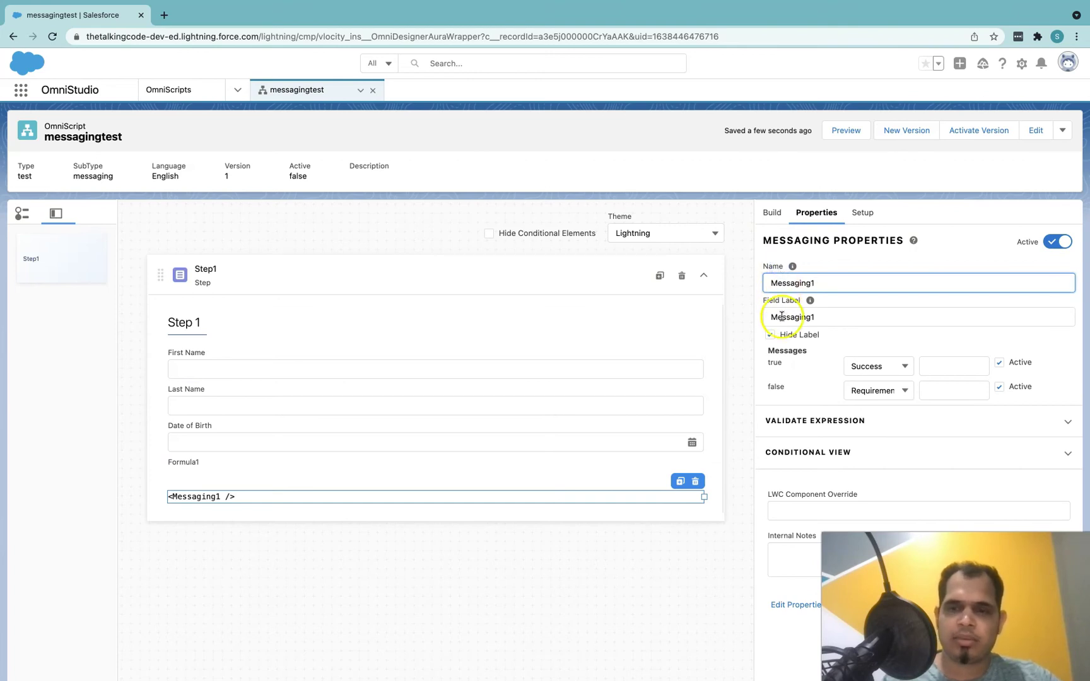
click(764, 301)
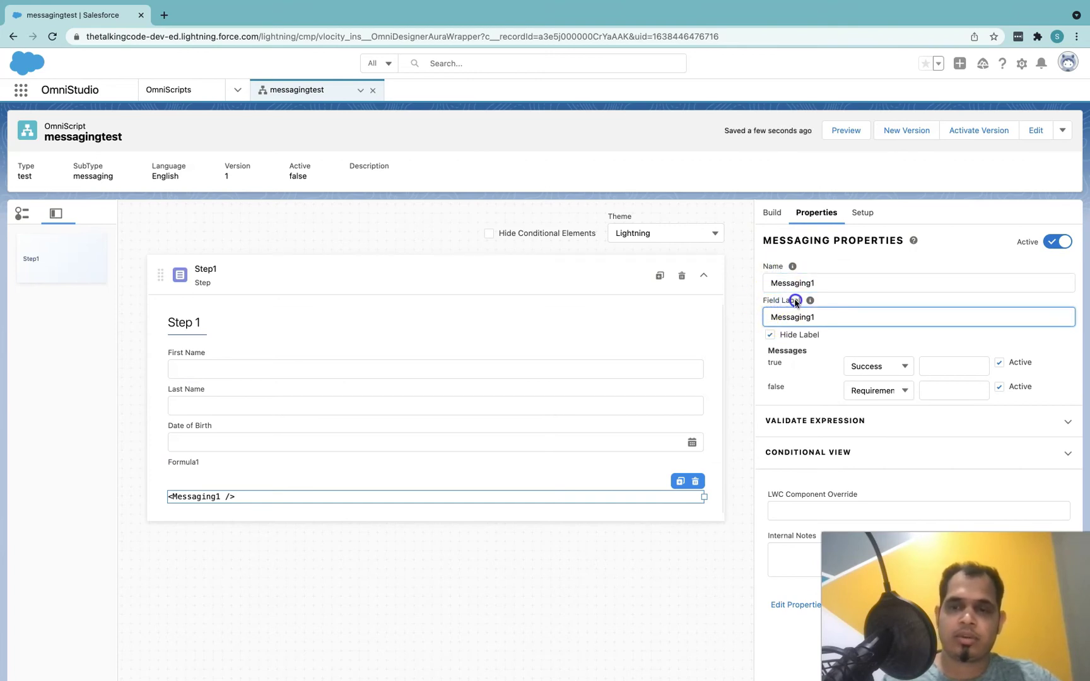
click(802, 336)
click(814, 337)
click(792, 420)
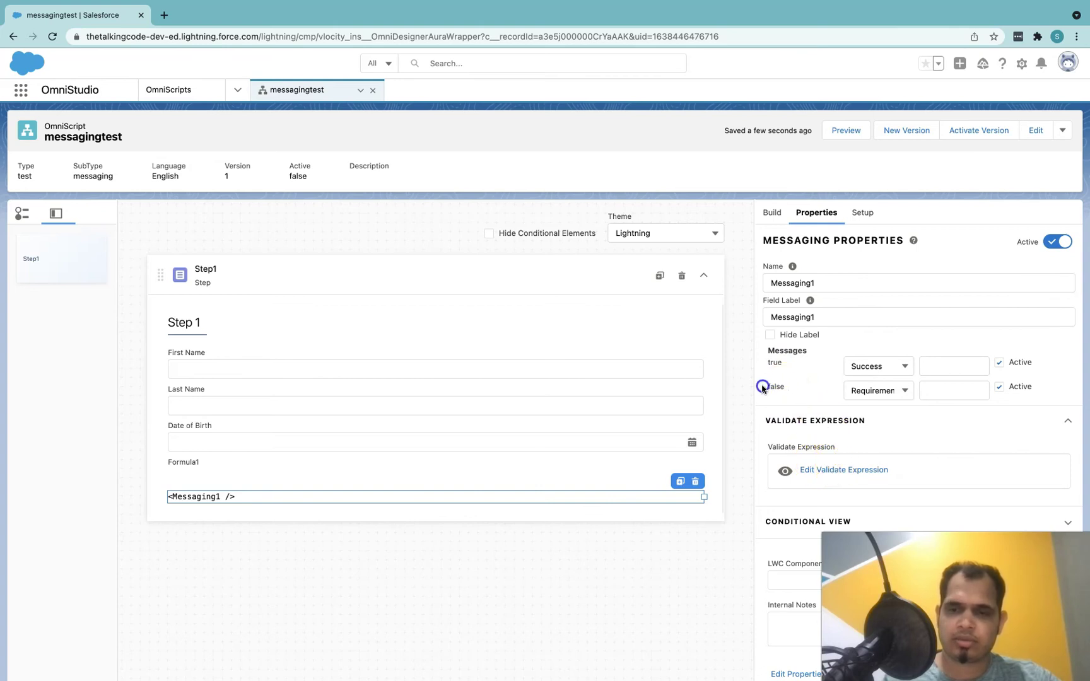
- Deactivate the messaging element's true message, which is of the Success type
click(891, 366)
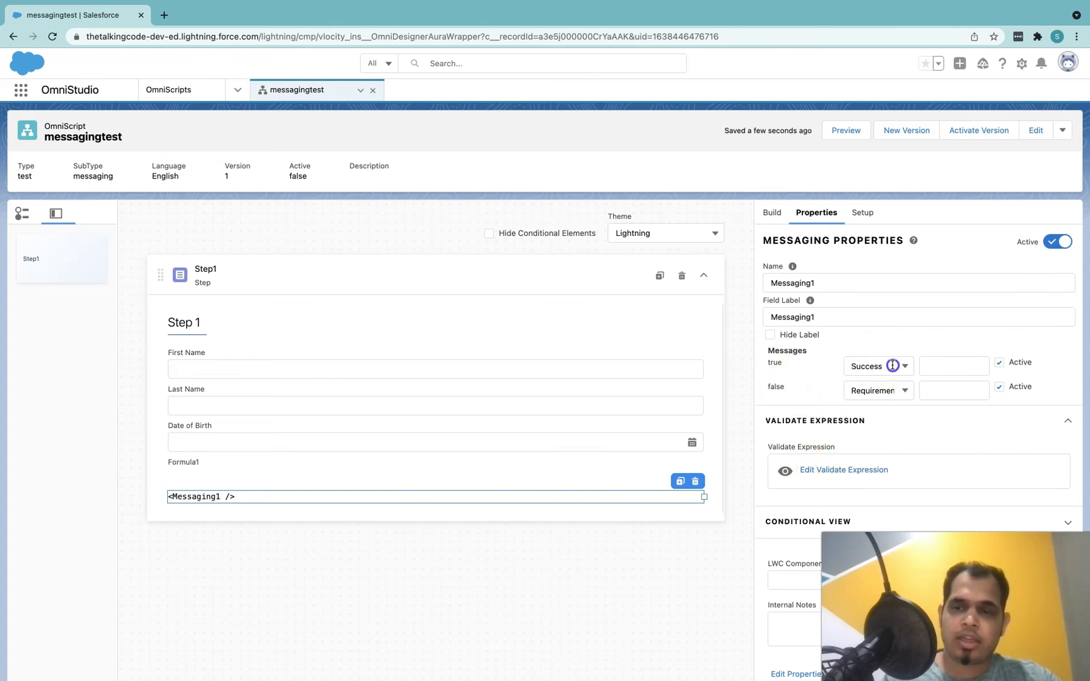
click(833, 351)
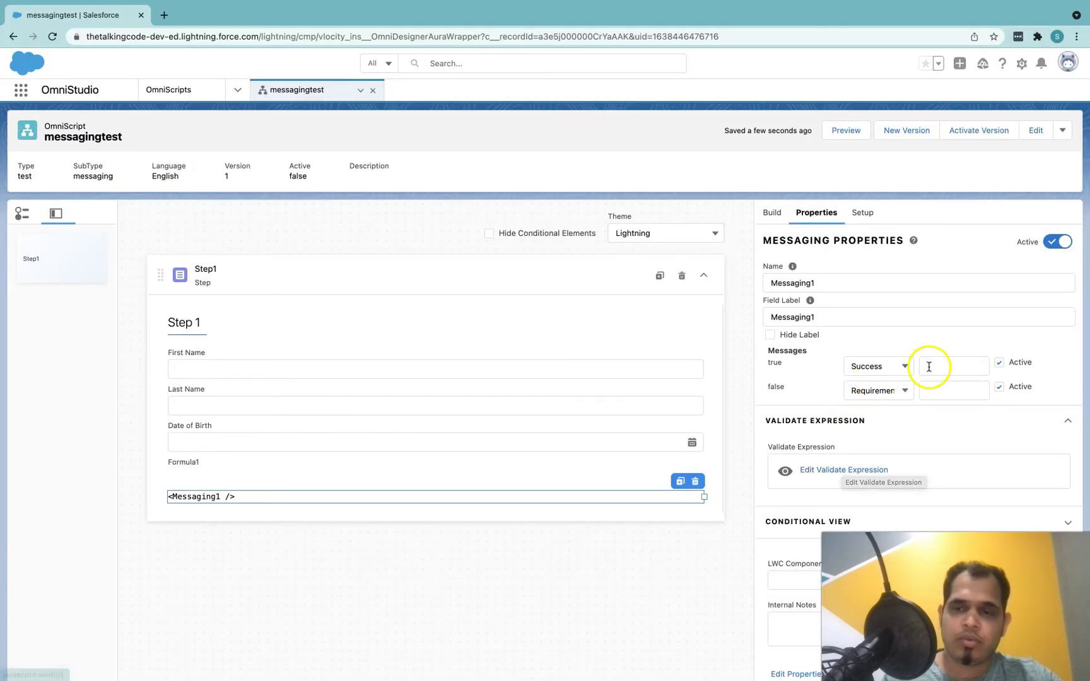
click(942, 366)
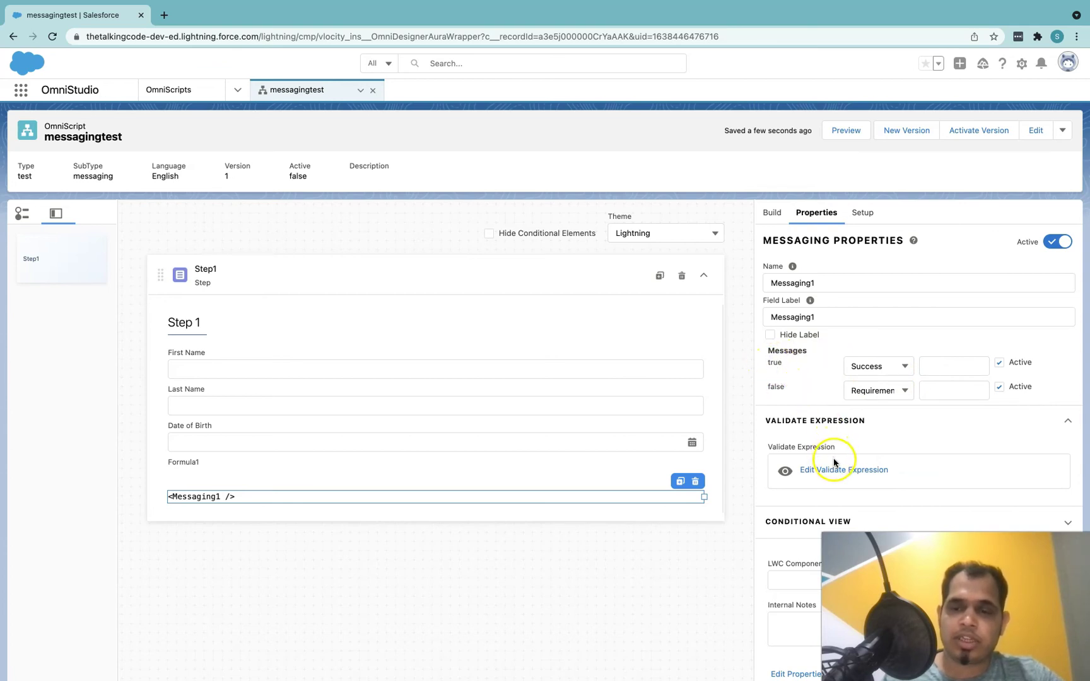
click(999, 362)
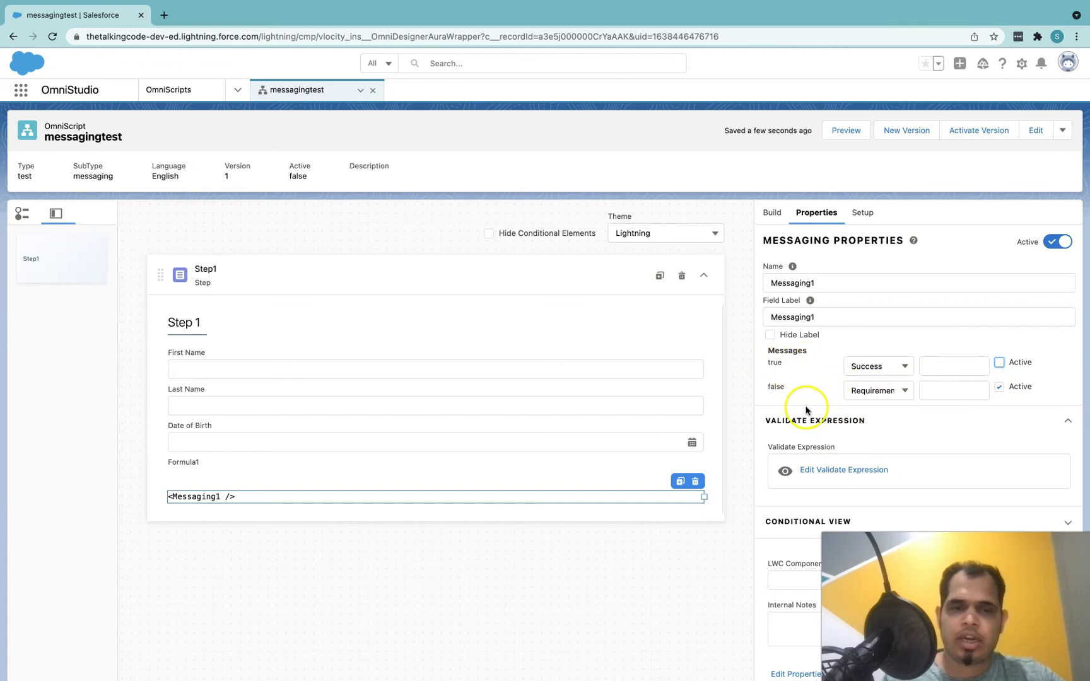
- Add a validate expression condition requiring Formula1 to be Less Than 18 and save it
click(822, 471)
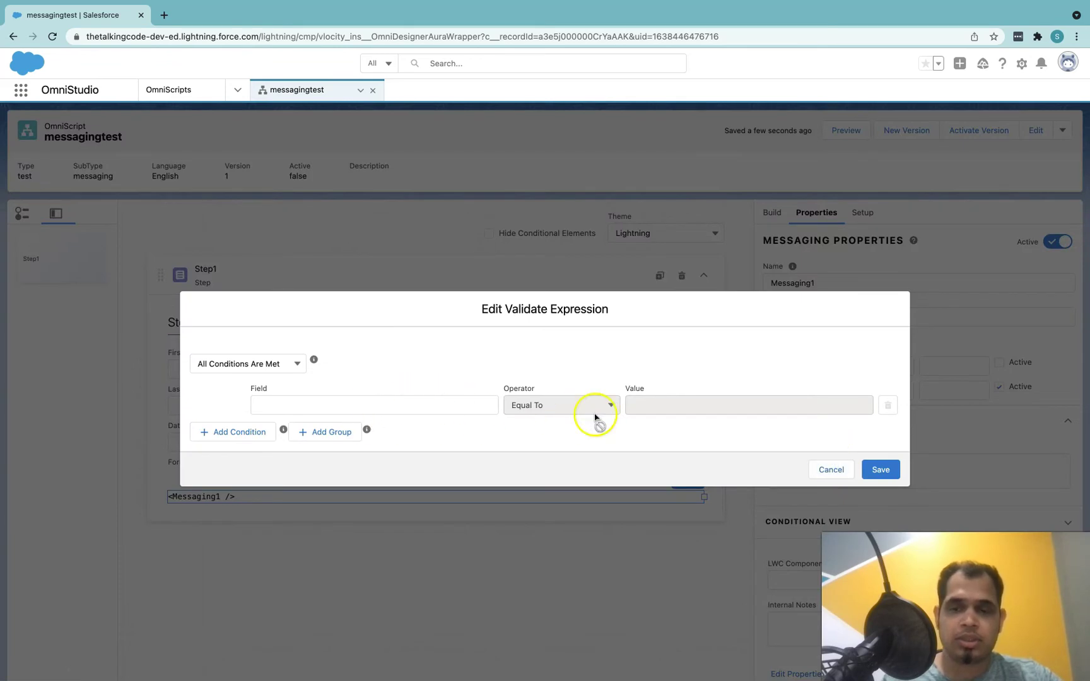
click(829, 469)
click(831, 471)
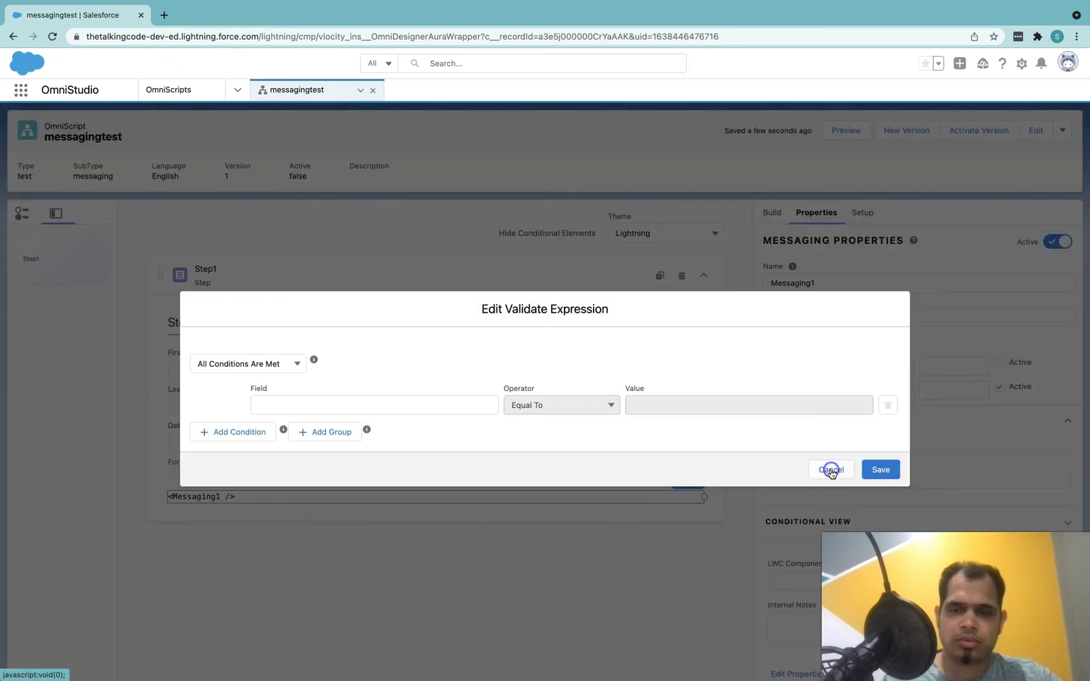
click(343, 402)
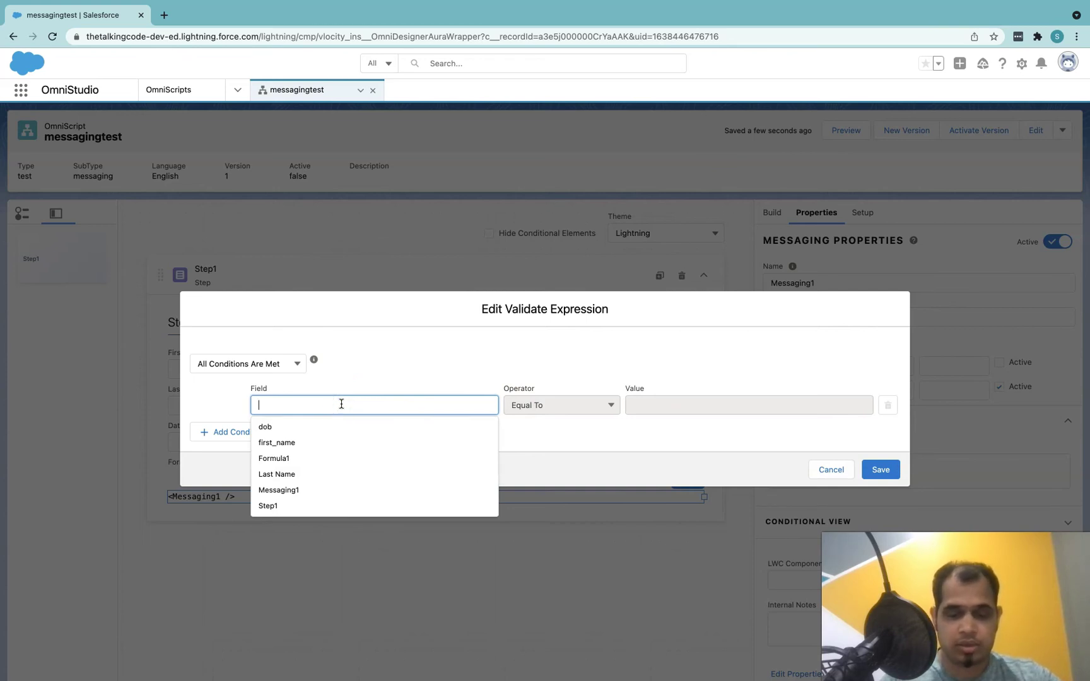
text(for)
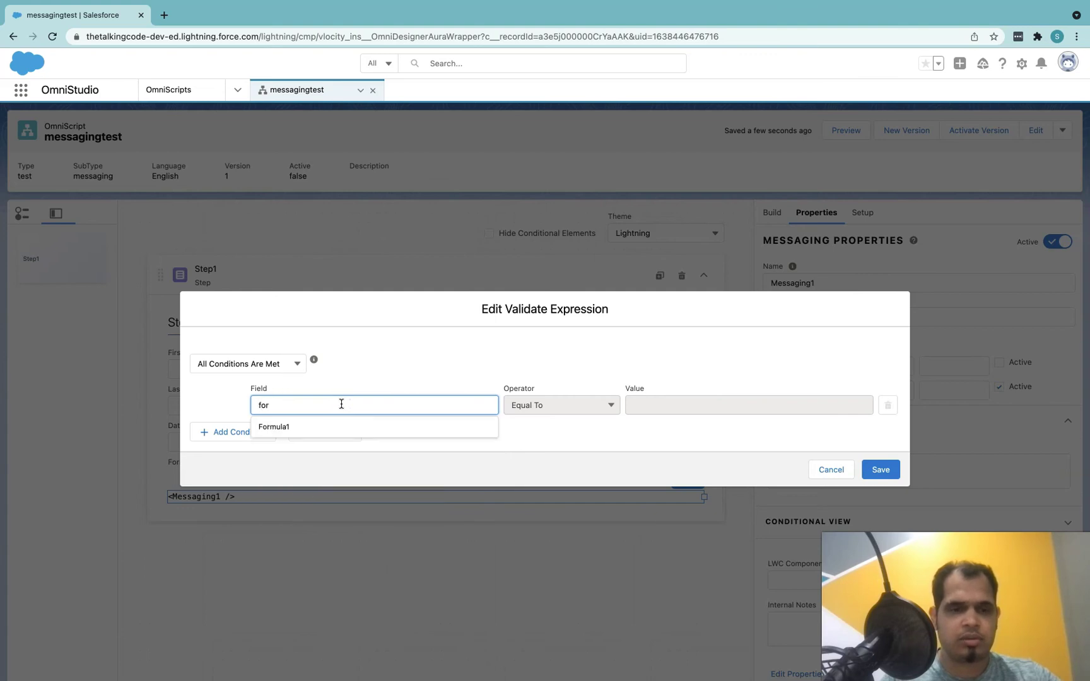
click(309, 427)
click(542, 405)
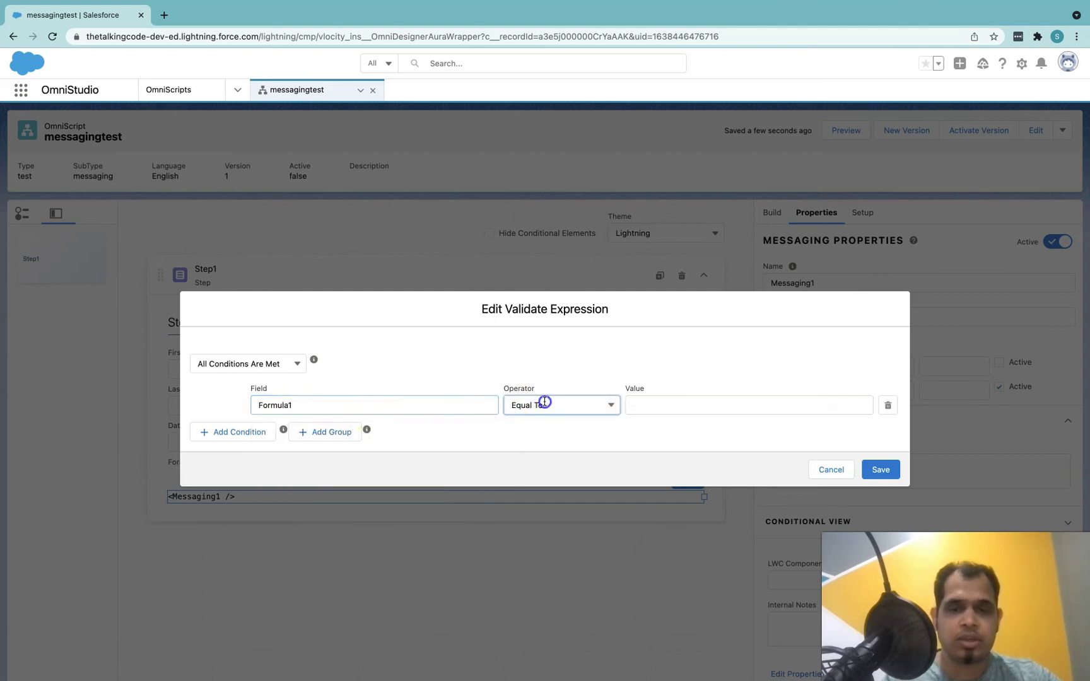
scroll(558, 430, down, 2)
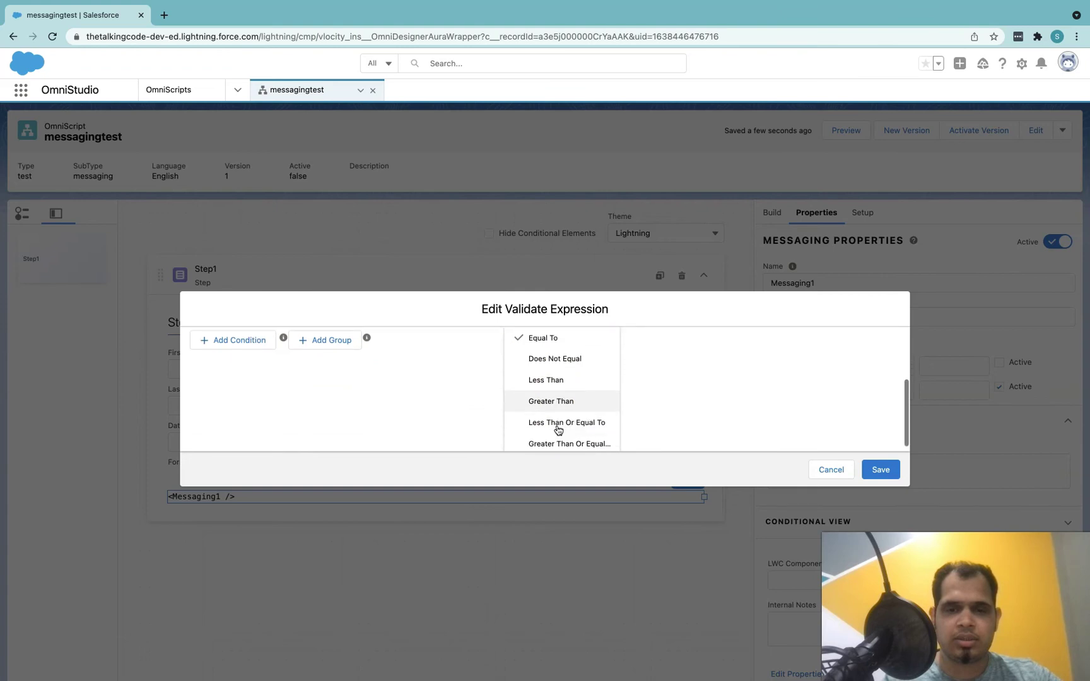
click(555, 386)
click(696, 405)
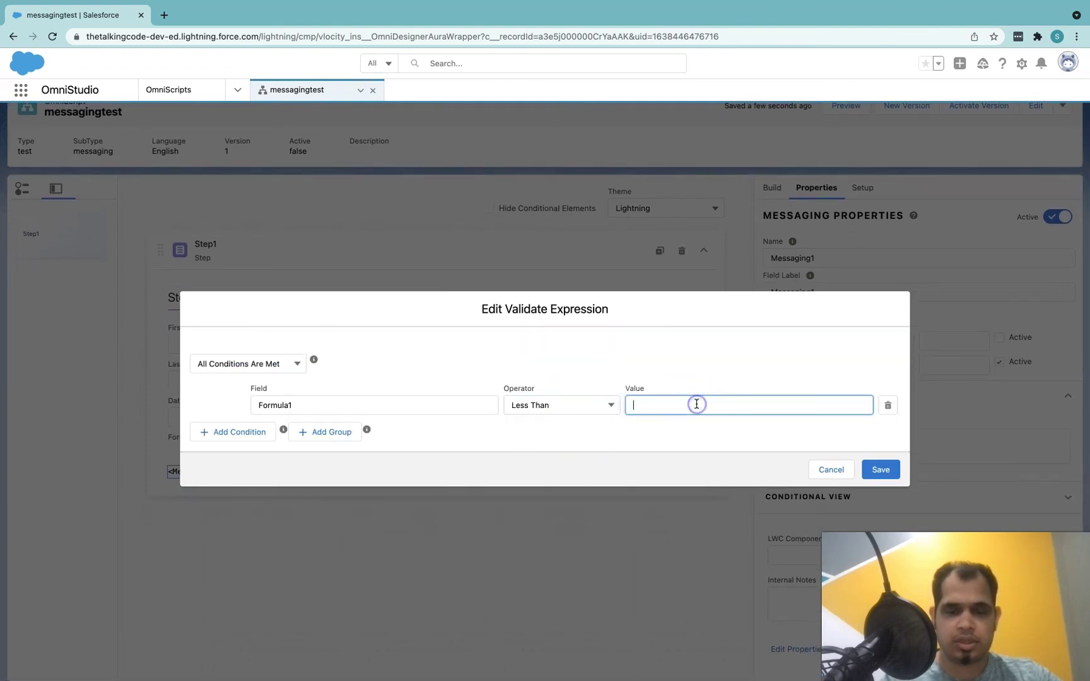
text(18)
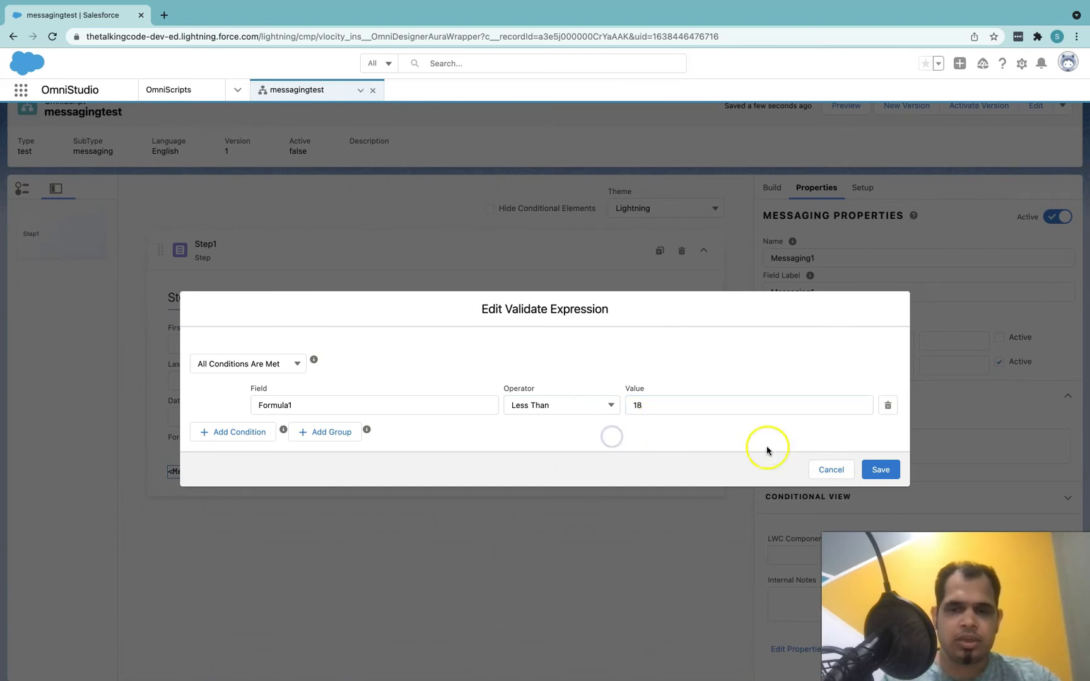
click(881, 470)
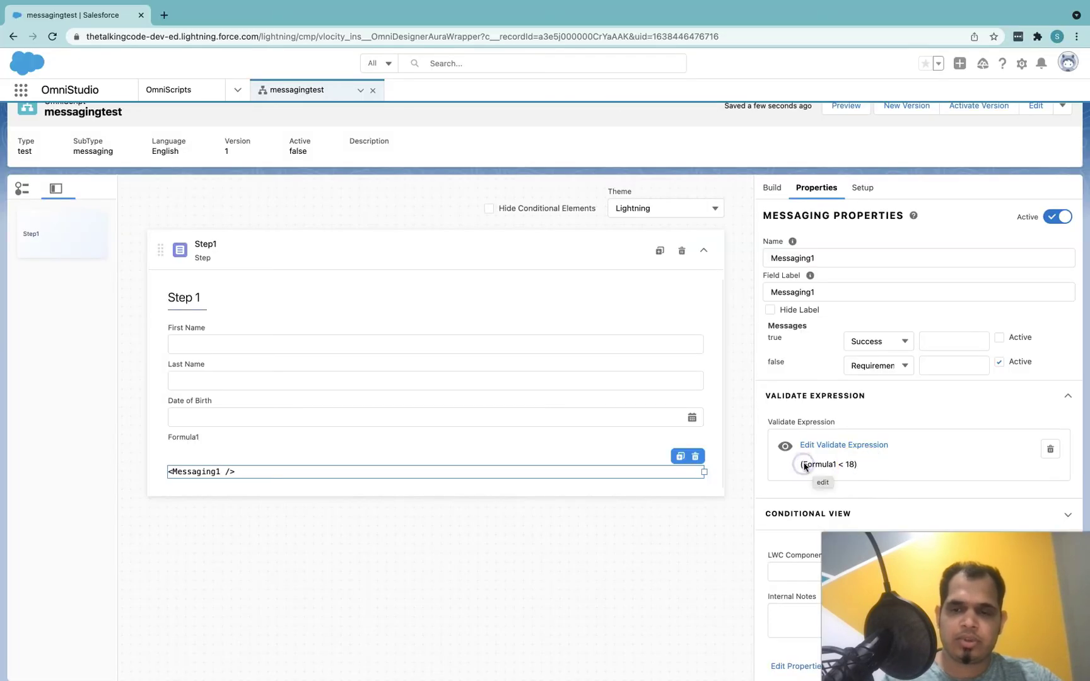
- Change the validate expression's operator for Formula1 to Greater Than and save it
click(852, 444)
click(585, 405)
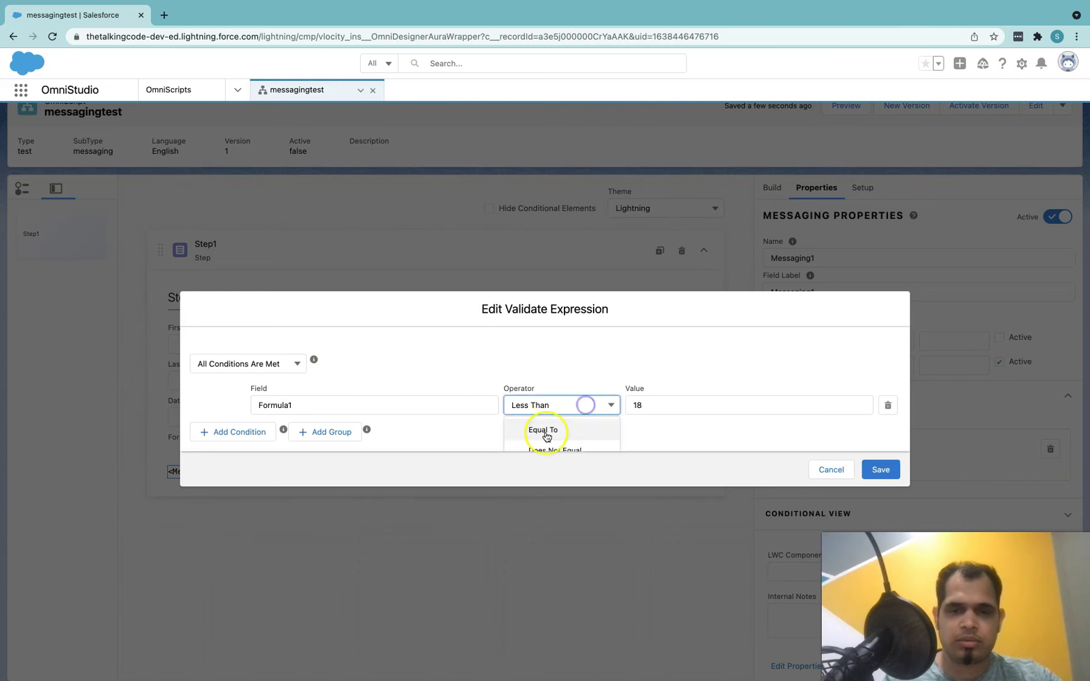
scroll(544, 429, down, 2)
click(548, 420)
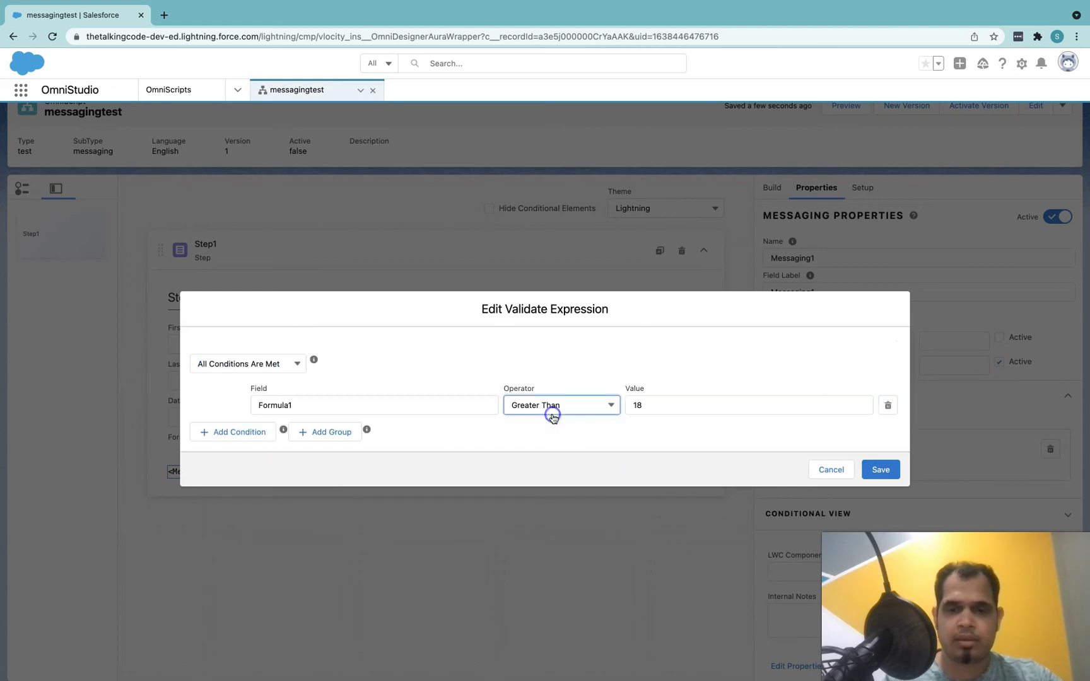
click(881, 469)
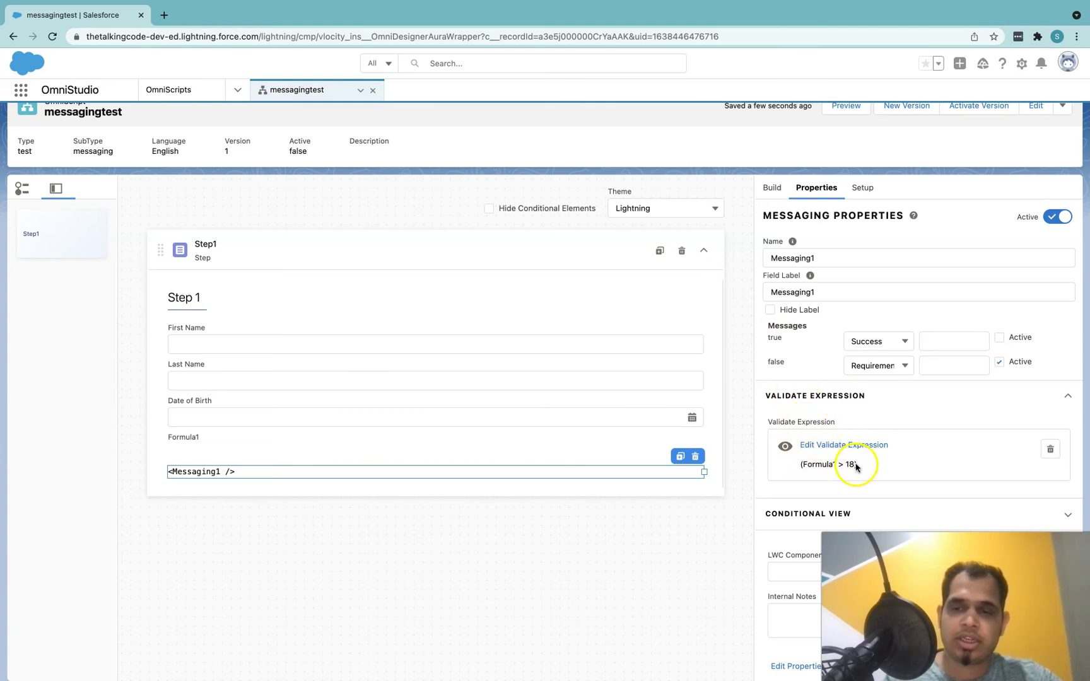
- Enter a requirement message for the false result, ending in "be greater than 18 year"
click(949, 362)
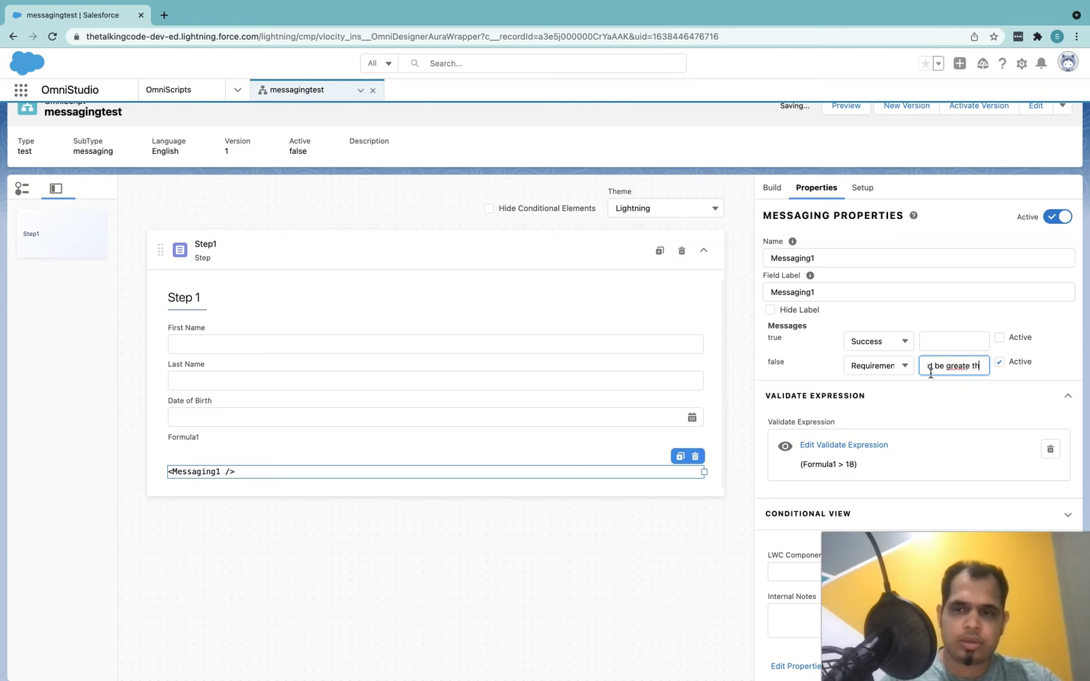
text(r than 18 year)
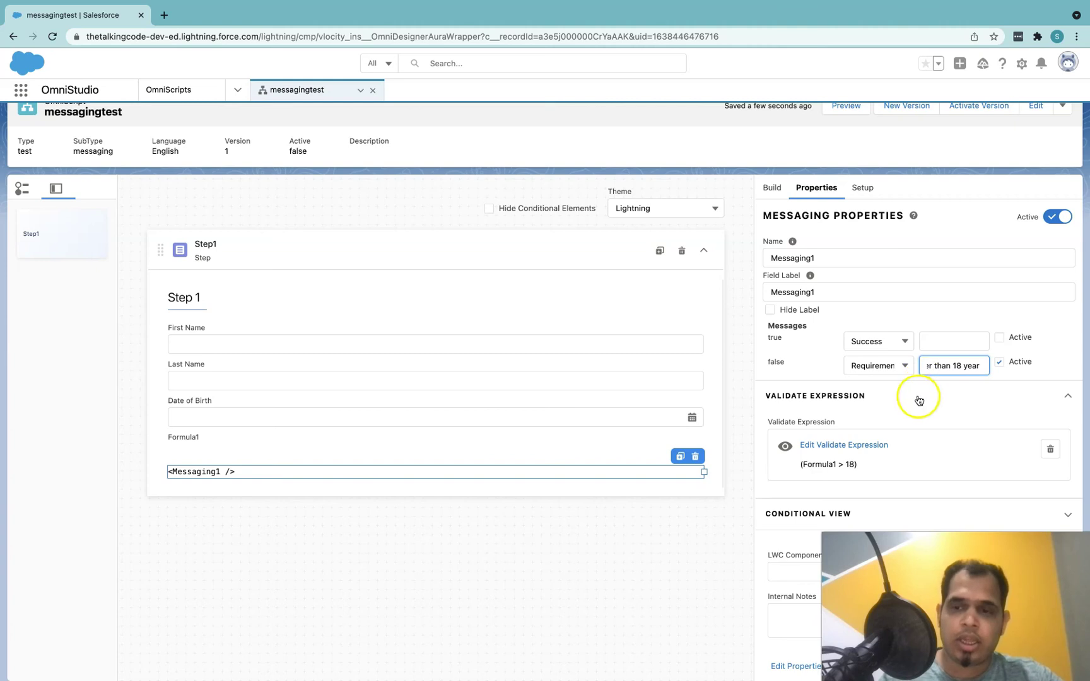
- Review the message types available for the false result and preview the OmniScript with no date of birth entered
click(874, 365)
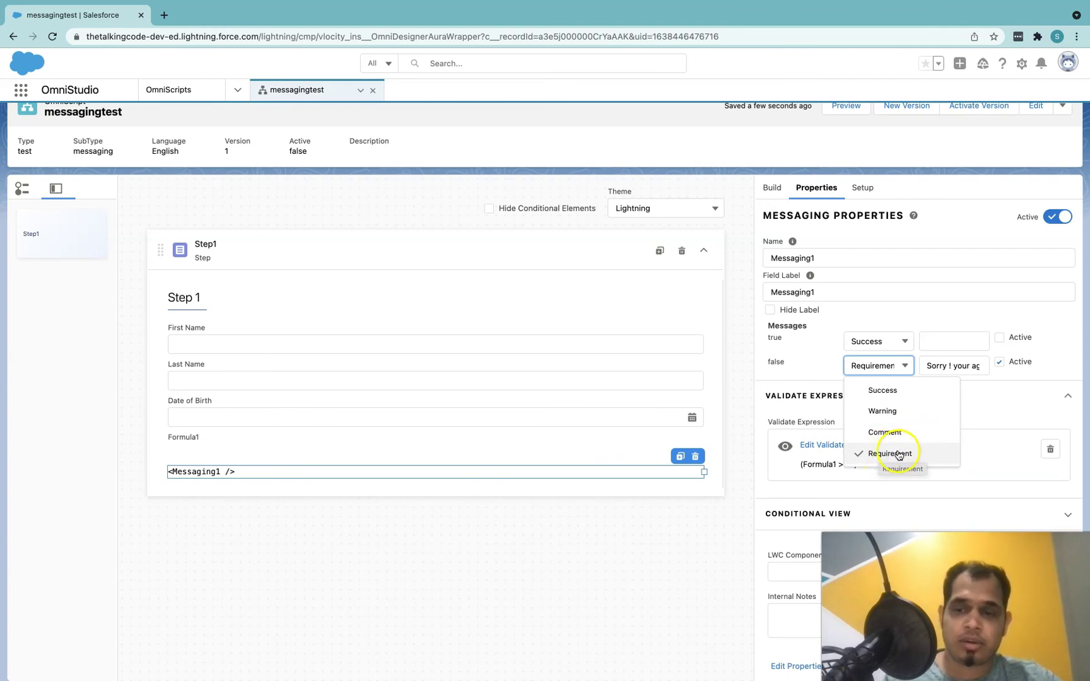
click(977, 401)
click(872, 397)
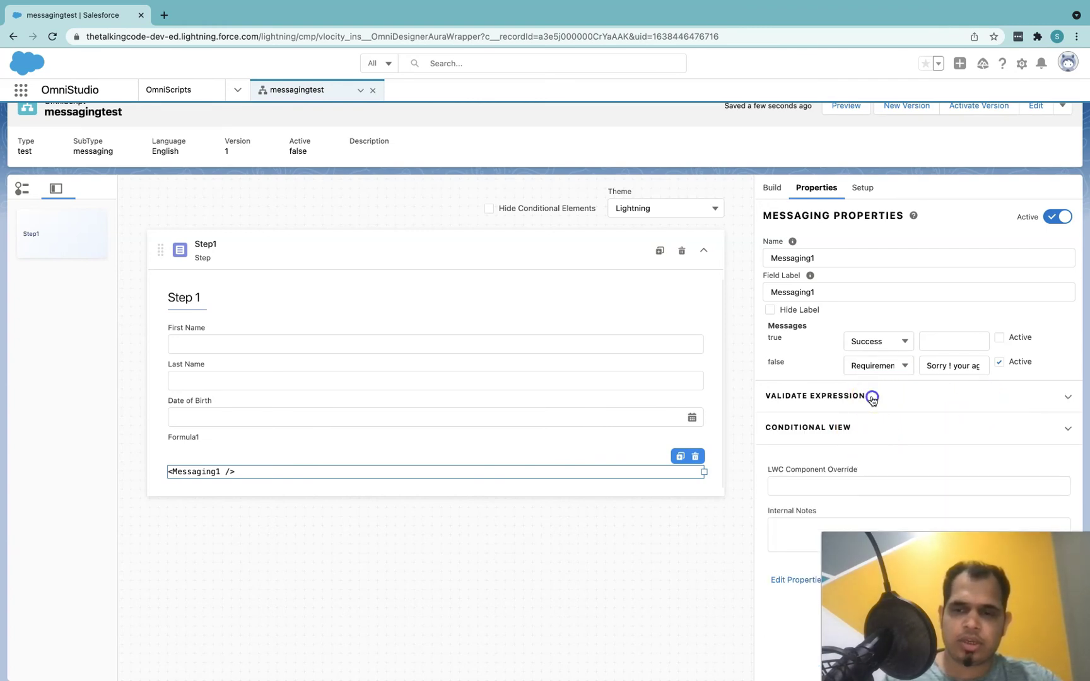
click(846, 105)
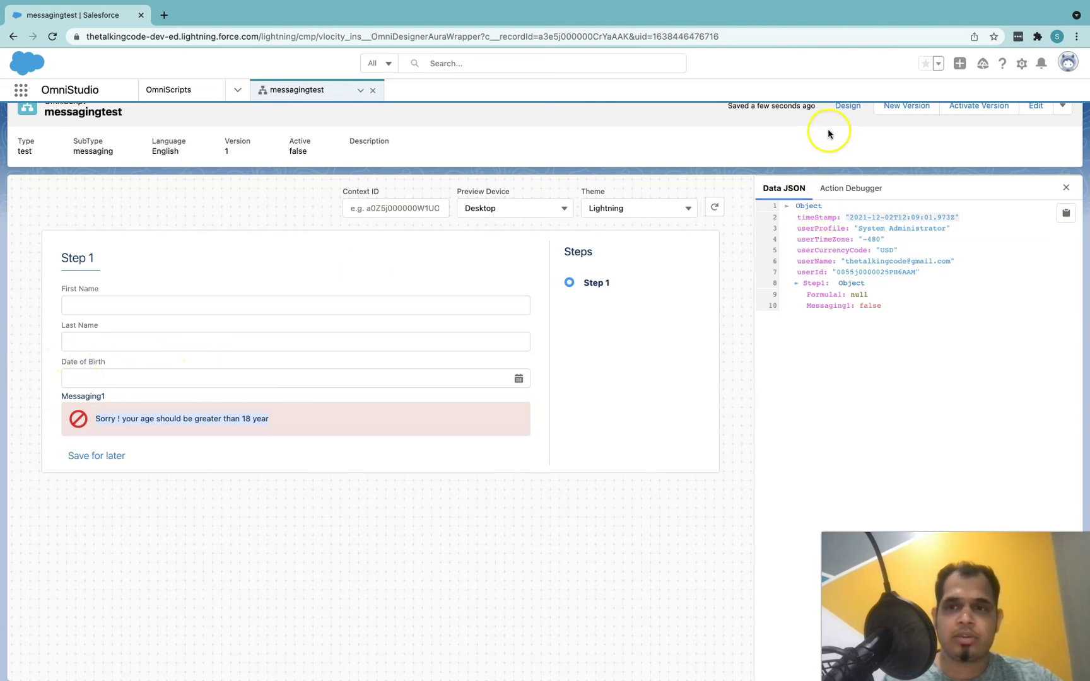
- In the design, make Messaging1 show only if dob Does Not Equal an empty value, save the rule, and open the preview
click(847, 108)
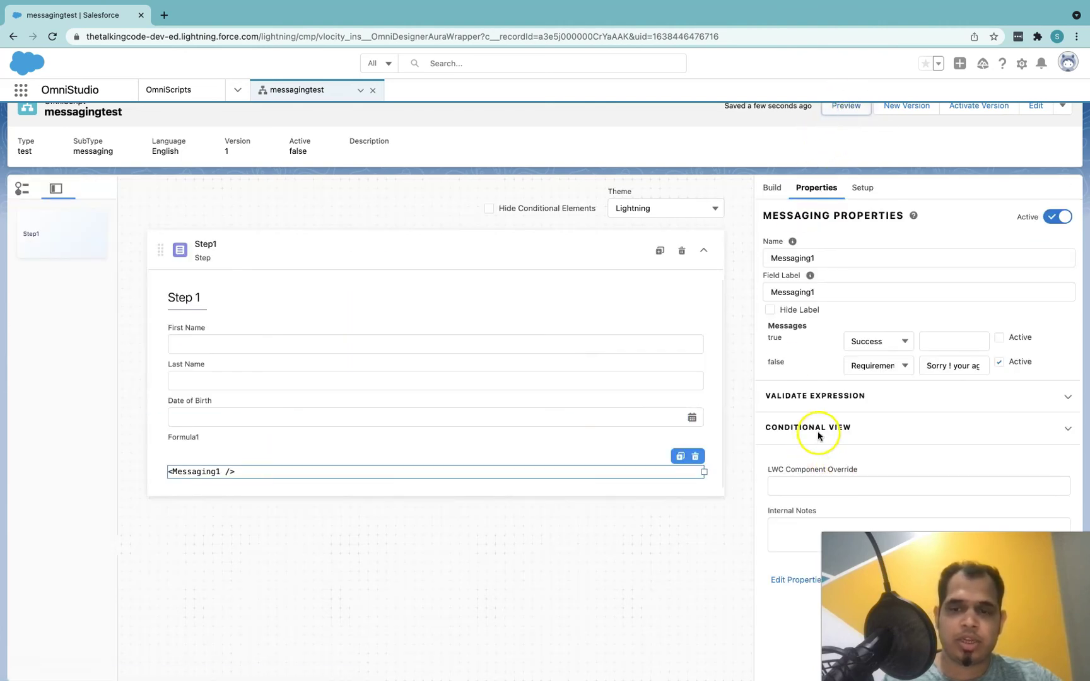
click(852, 427)
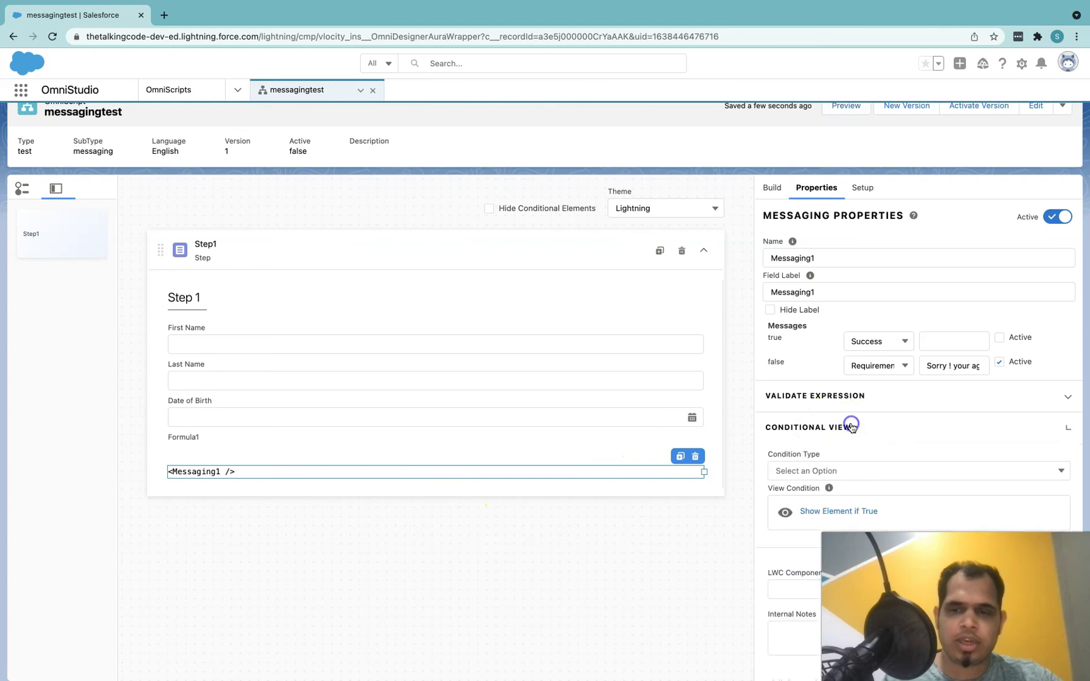
click(823, 471)
click(827, 495)
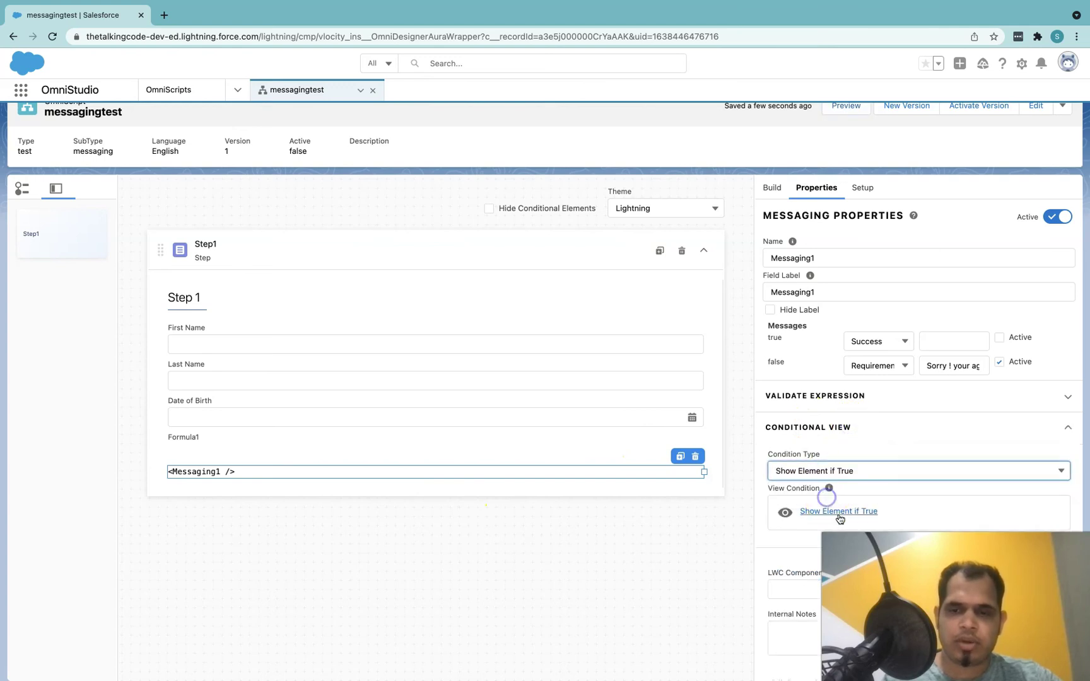
click(837, 511)
click(385, 406)
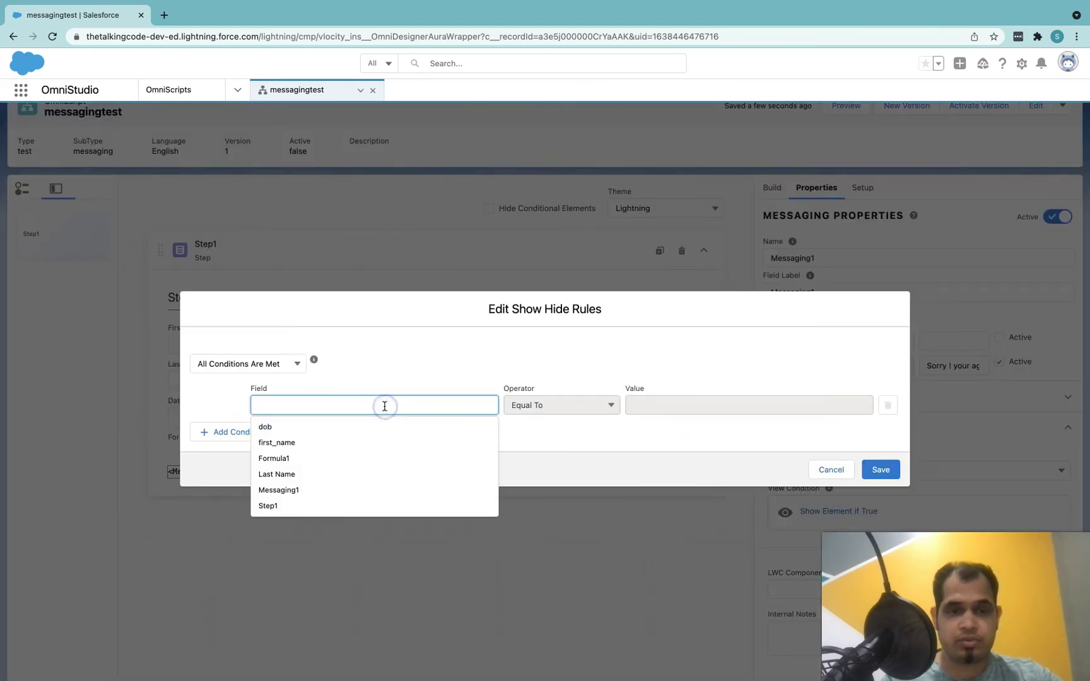
click(344, 427)
click(554, 405)
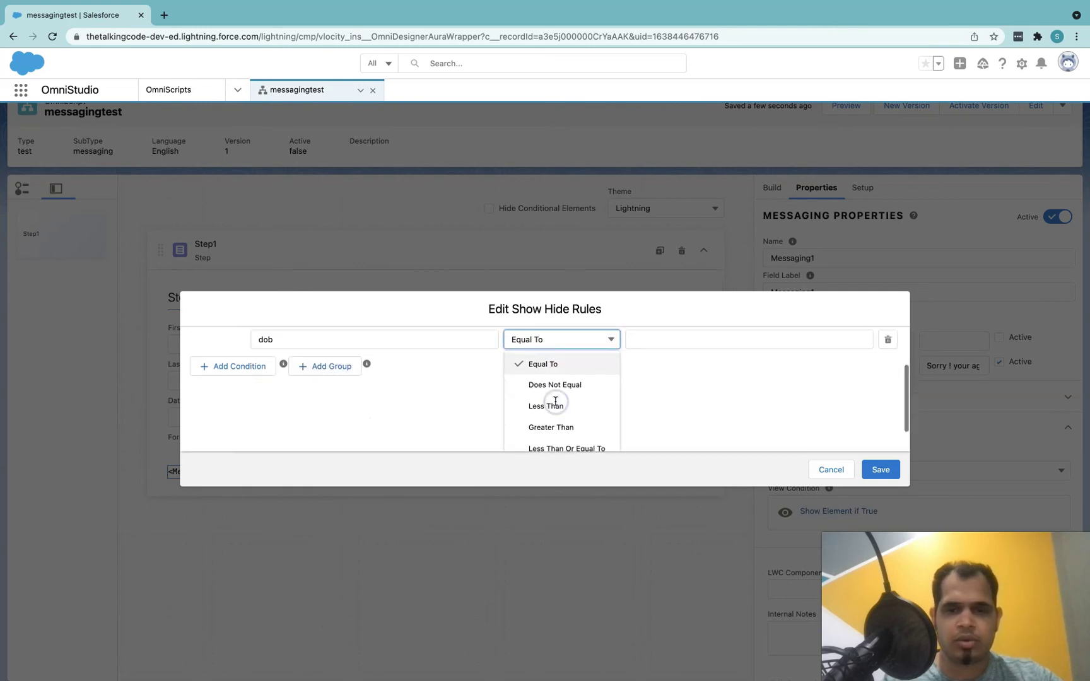
click(548, 357)
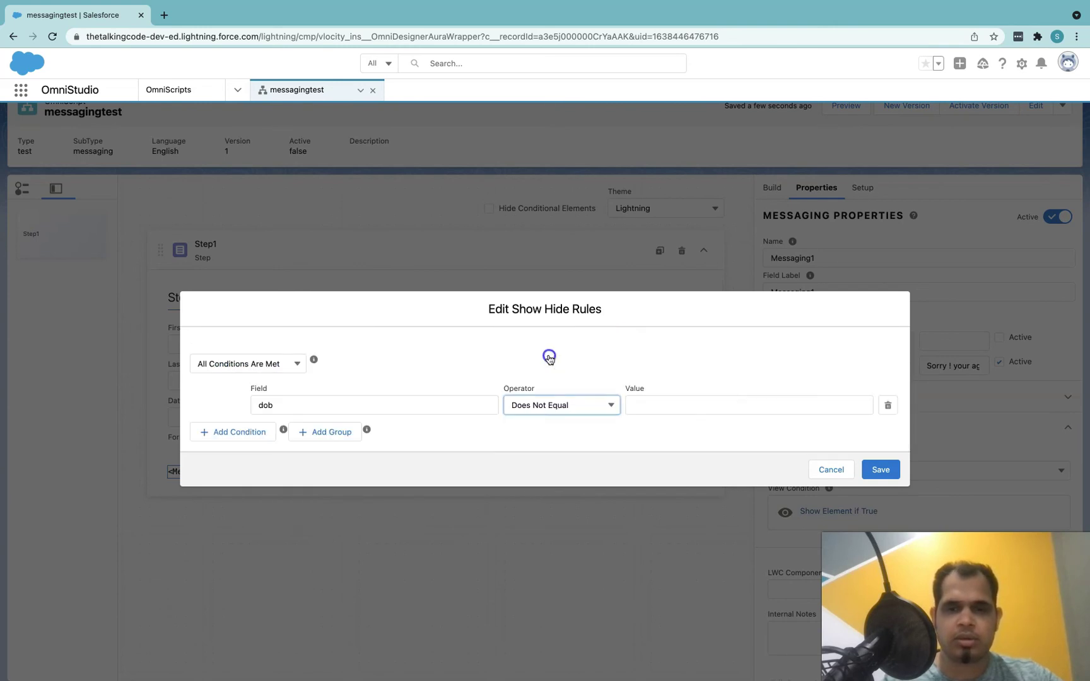
click(669, 405)
click(878, 468)
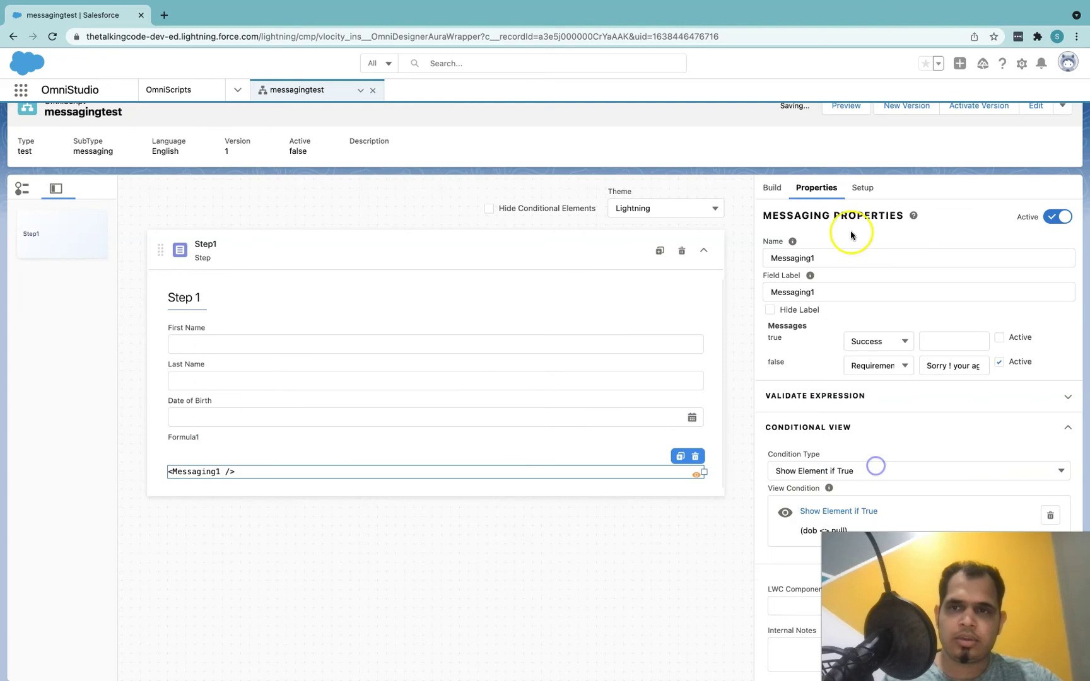
click(845, 106)
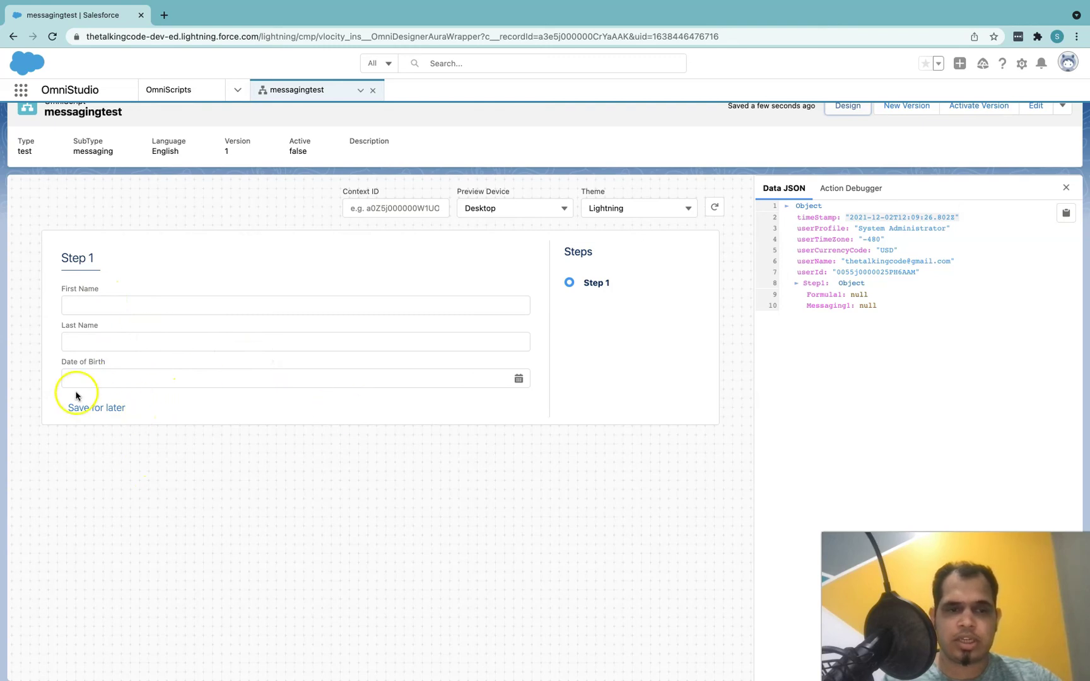
click(346, 381)
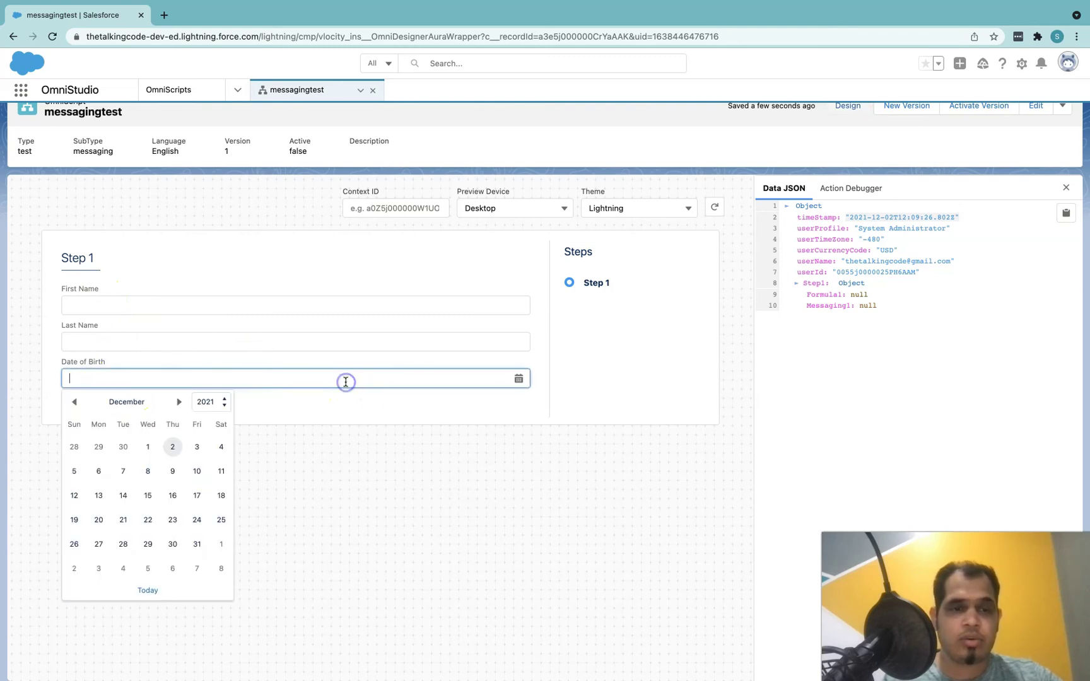
click(218, 402)
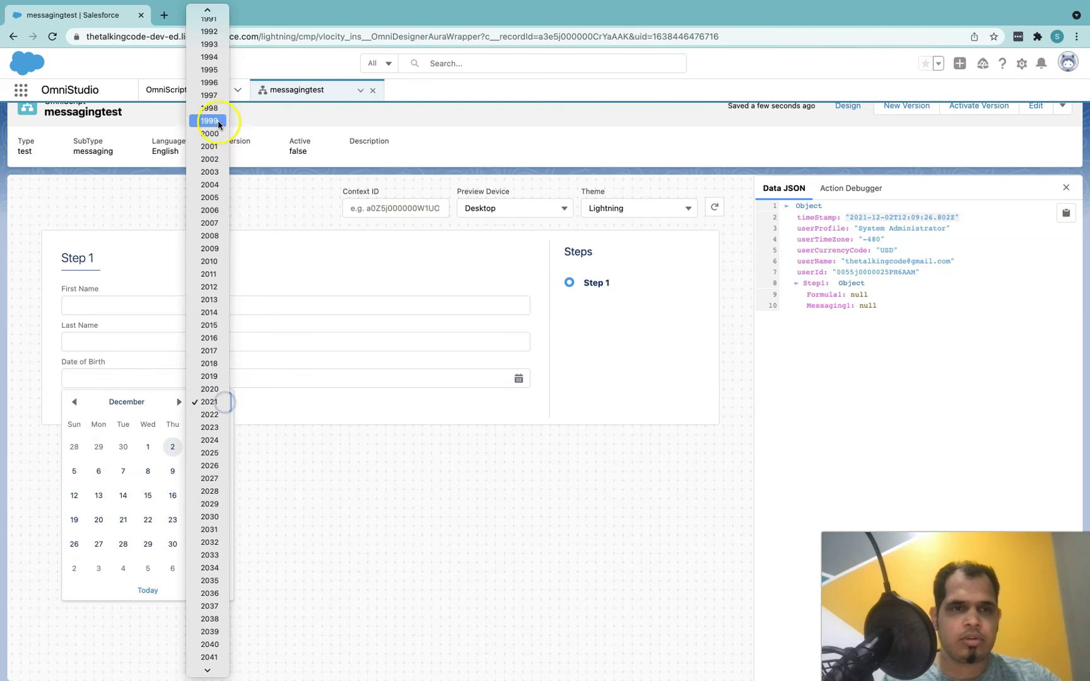
scroll(208, 151, up, 5)
click(208, 204)
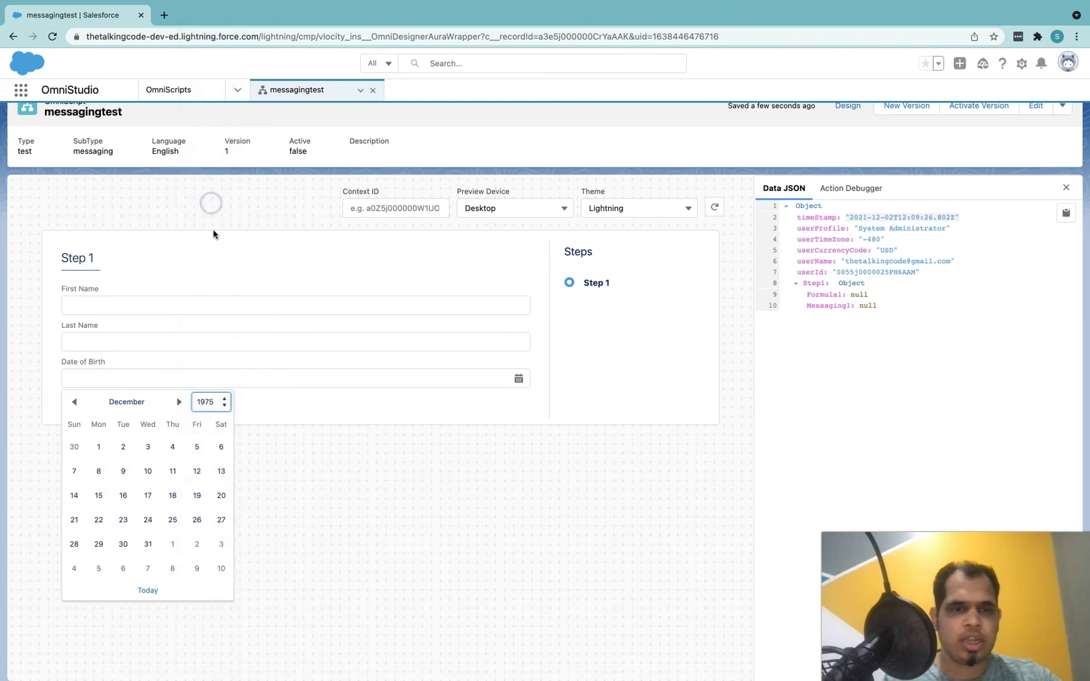
click(217, 401)
scroll(215, 378, down, 20)
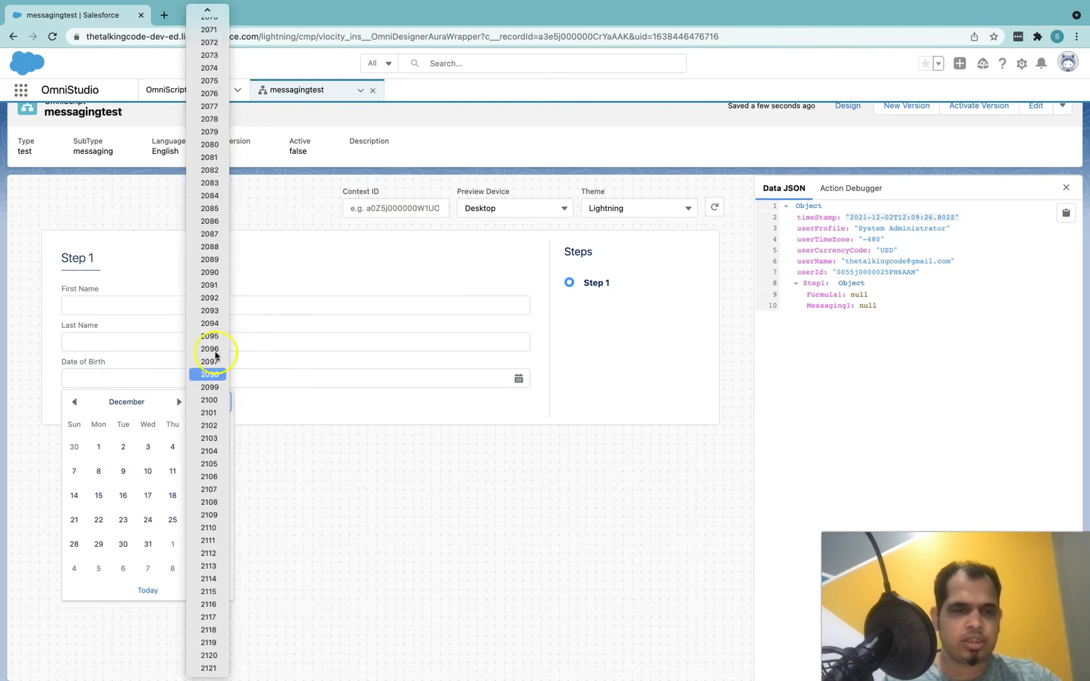
scroll(198, 211, up, 20)
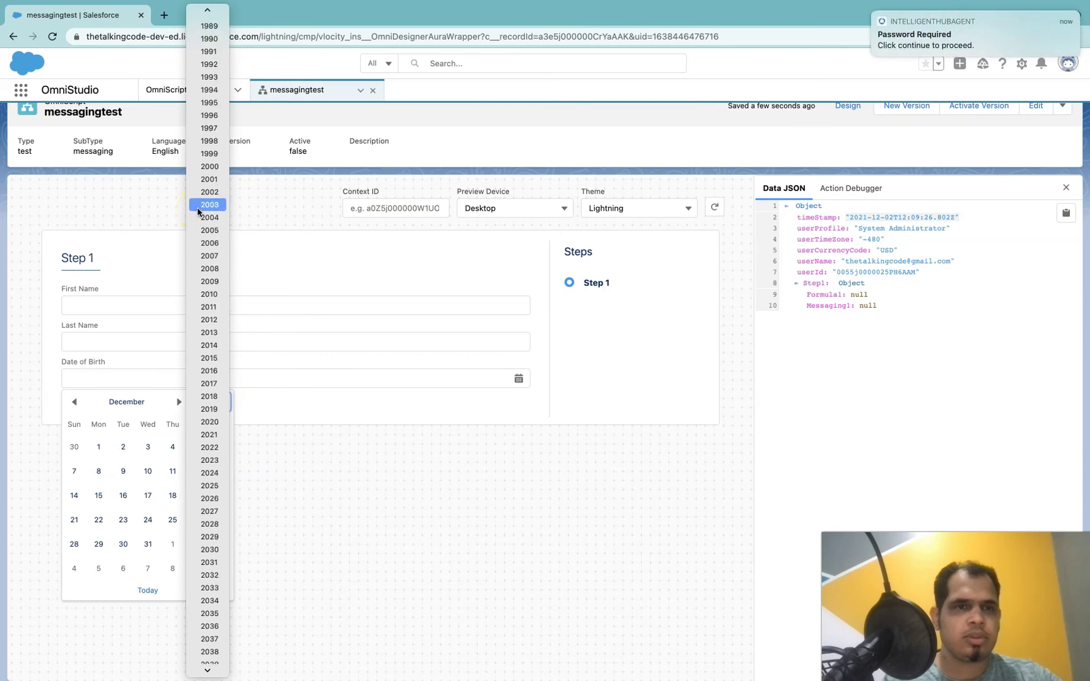
click(209, 435)
click(317, 487)
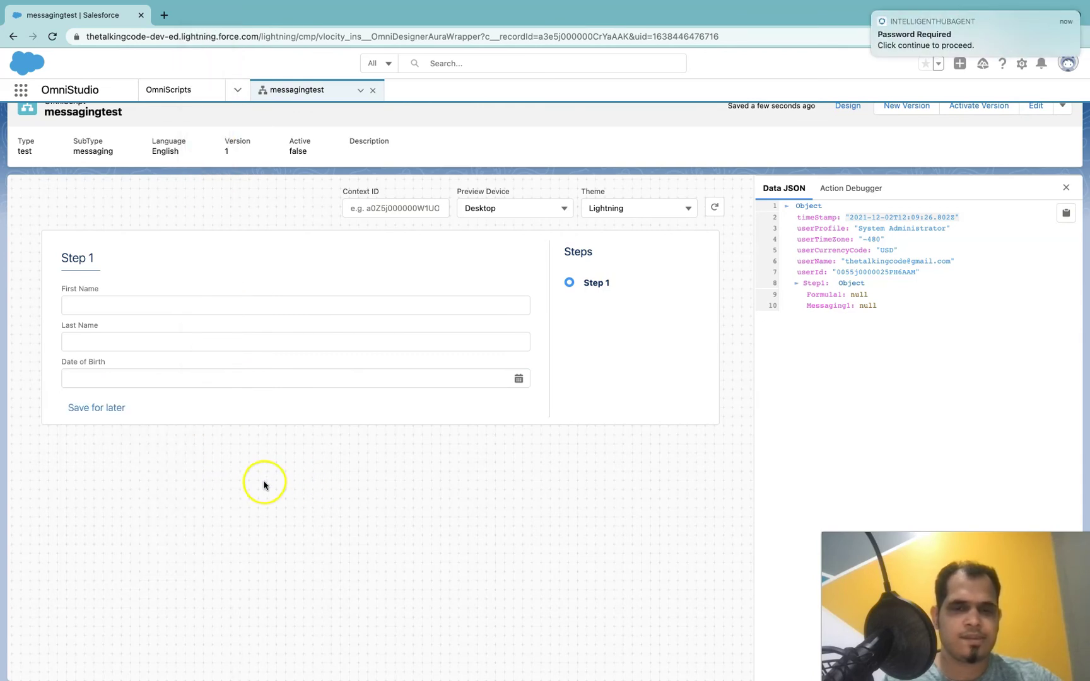
- Enter a test date of birth for someone younger than 18 in the preview to check the requirement message
click(519, 378)
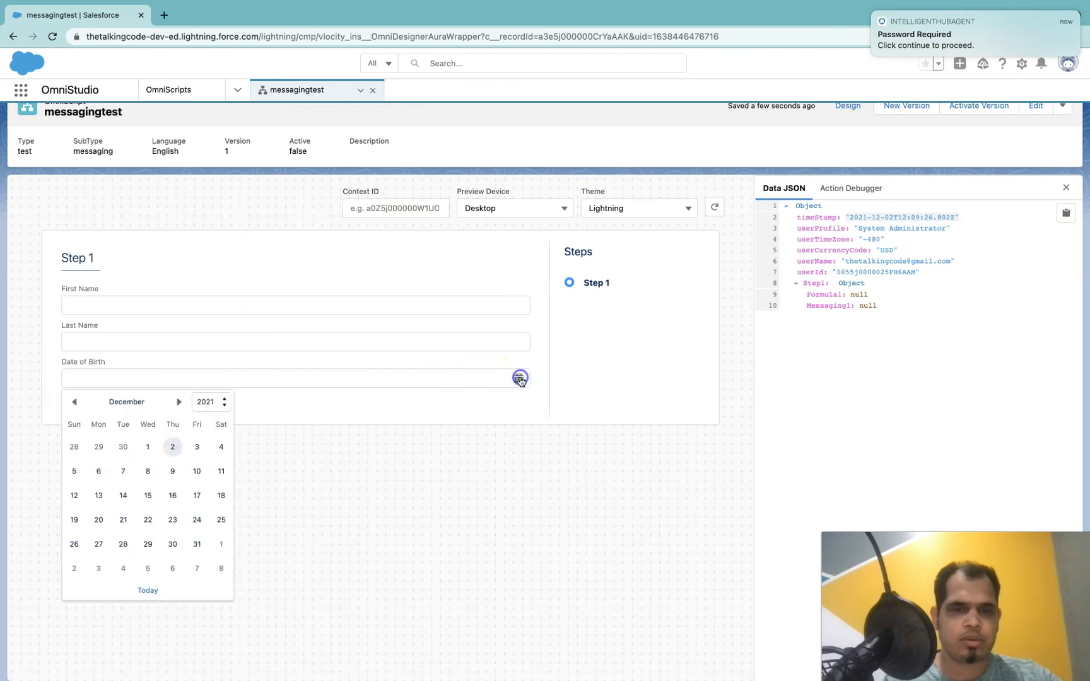
click(207, 405)
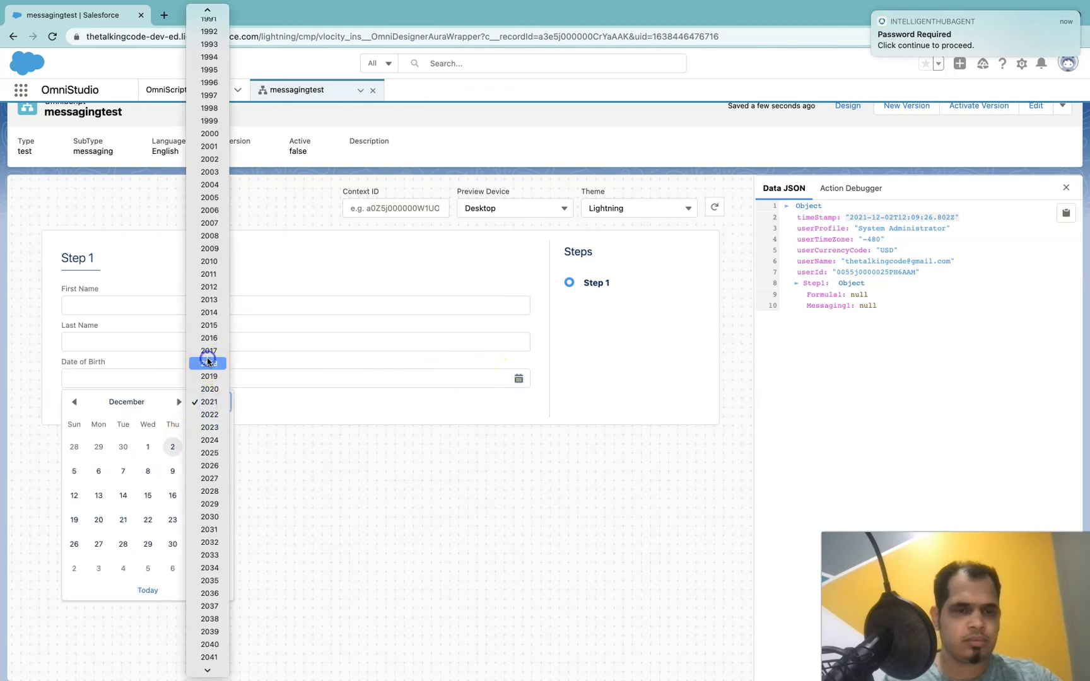
click(207, 355)
click(172, 519)
click(247, 511)
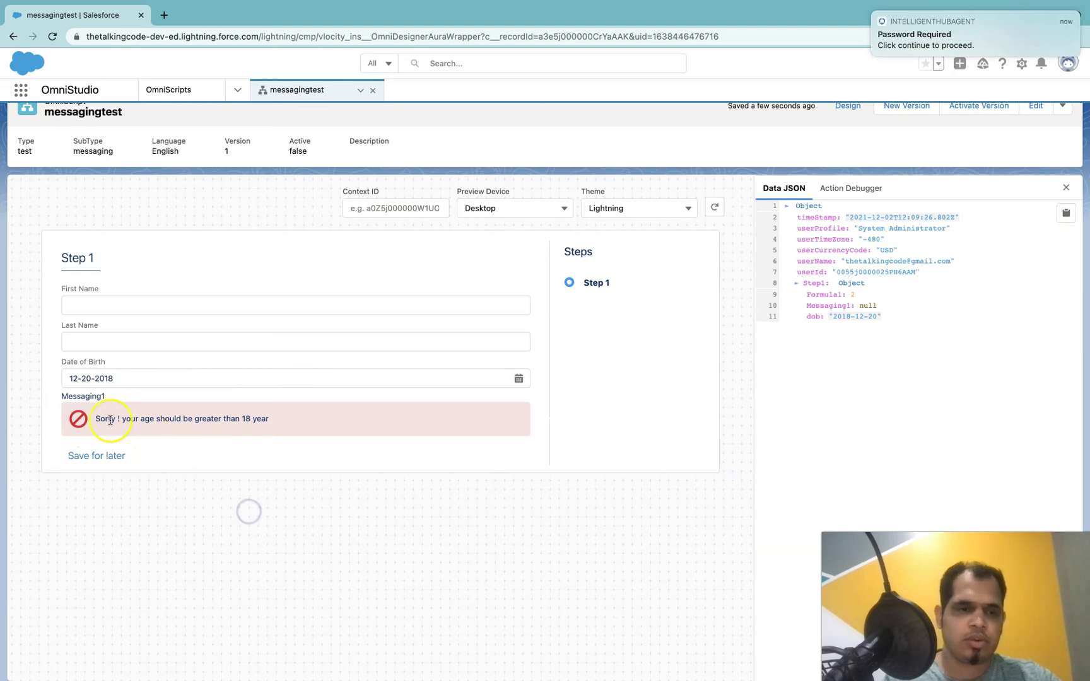
- Change the previewed date of birth to one well over 18 years ago to check the messaging element's true case
click(518, 379)
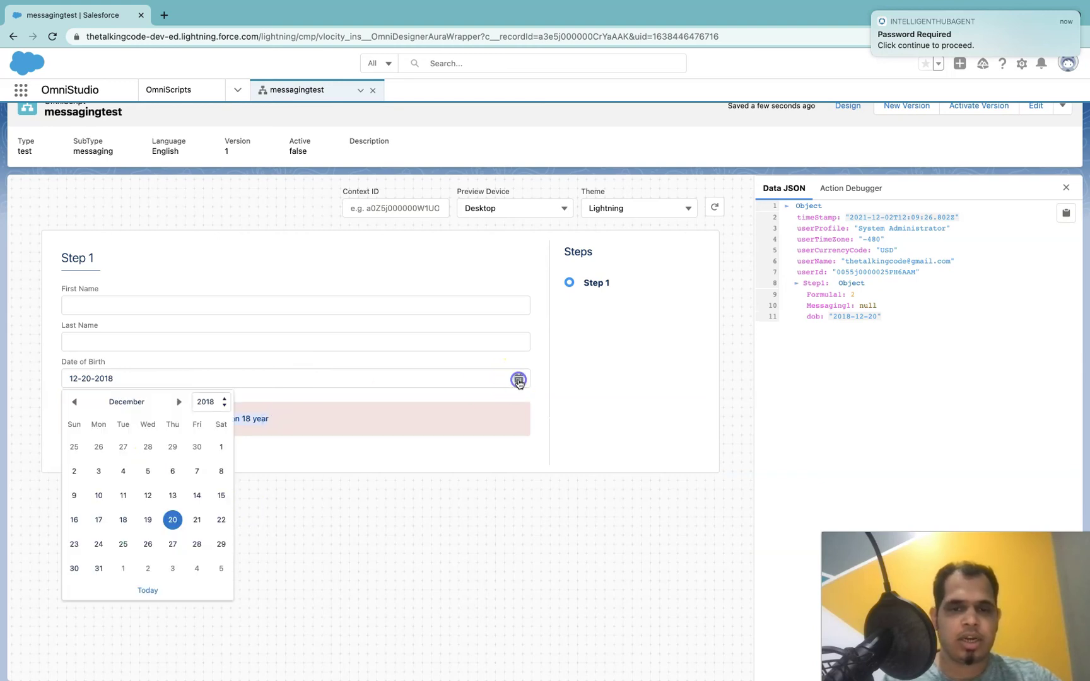
click(210, 406)
scroll(210, 265, up, 5)
scroll(210, 252, up, 10)
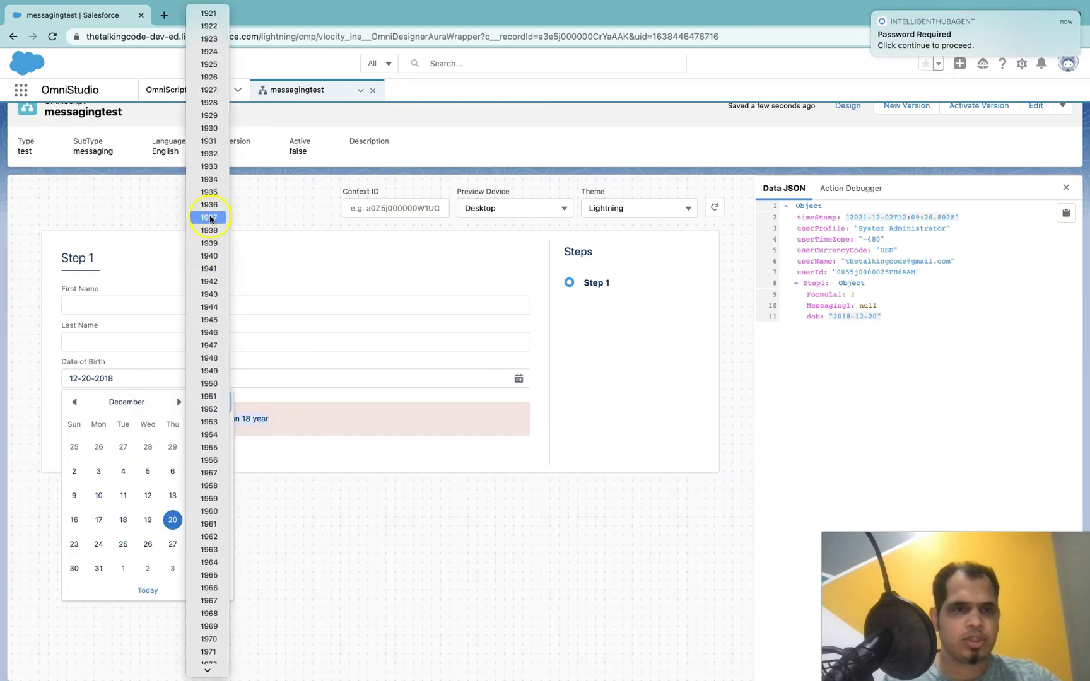
click(209, 208)
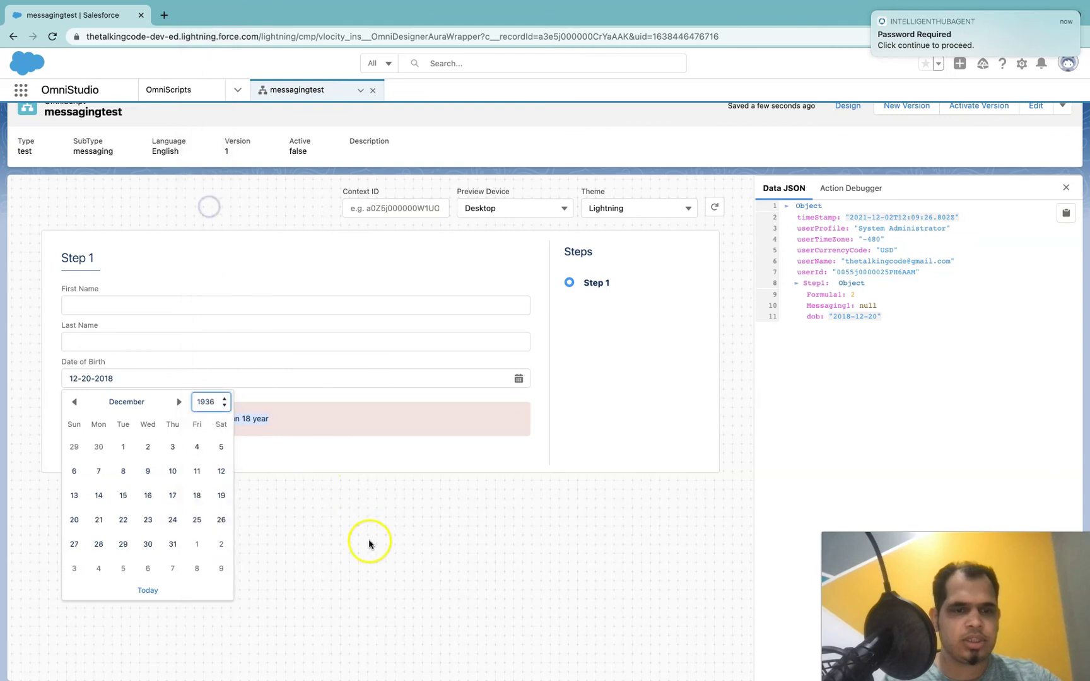
click(197, 495)
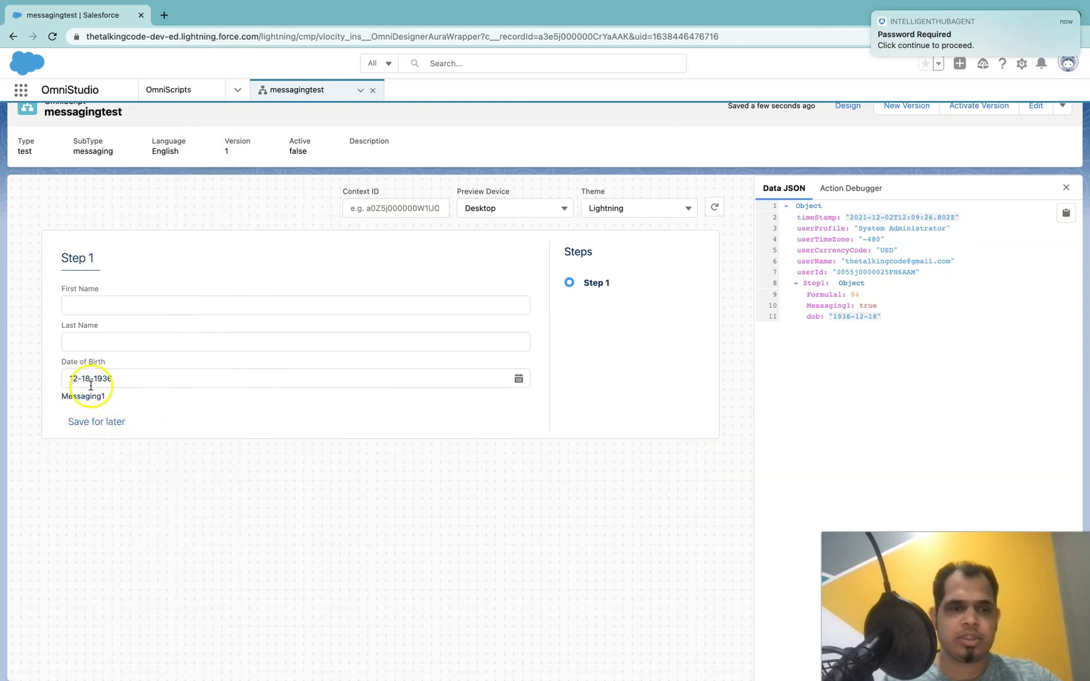
click(519, 379)
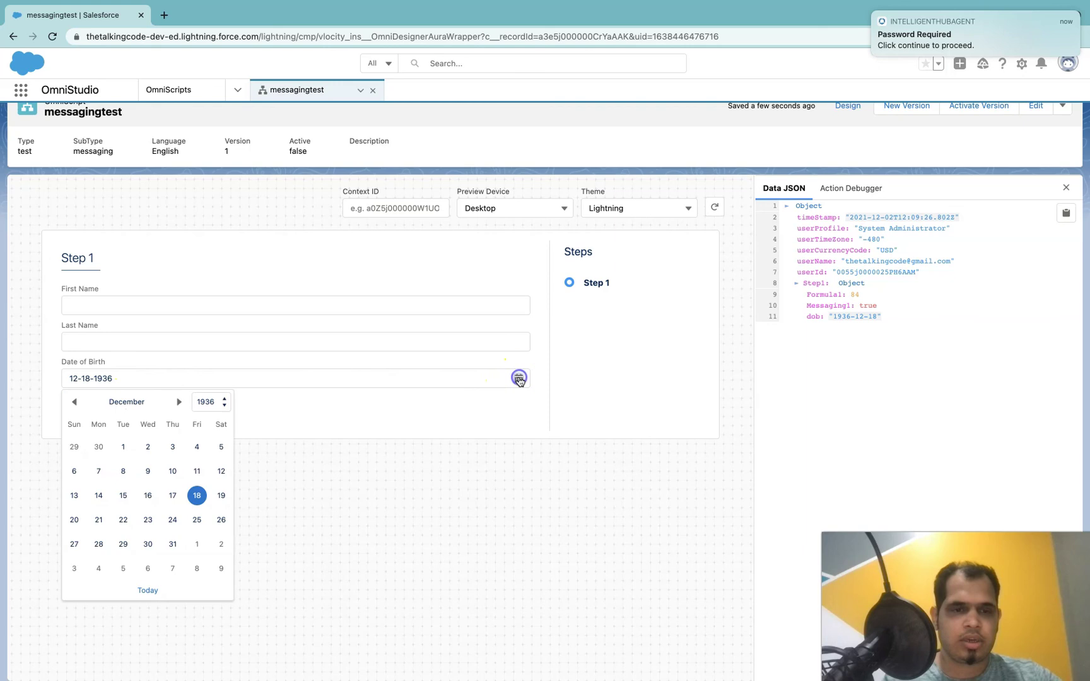
click(345, 483)
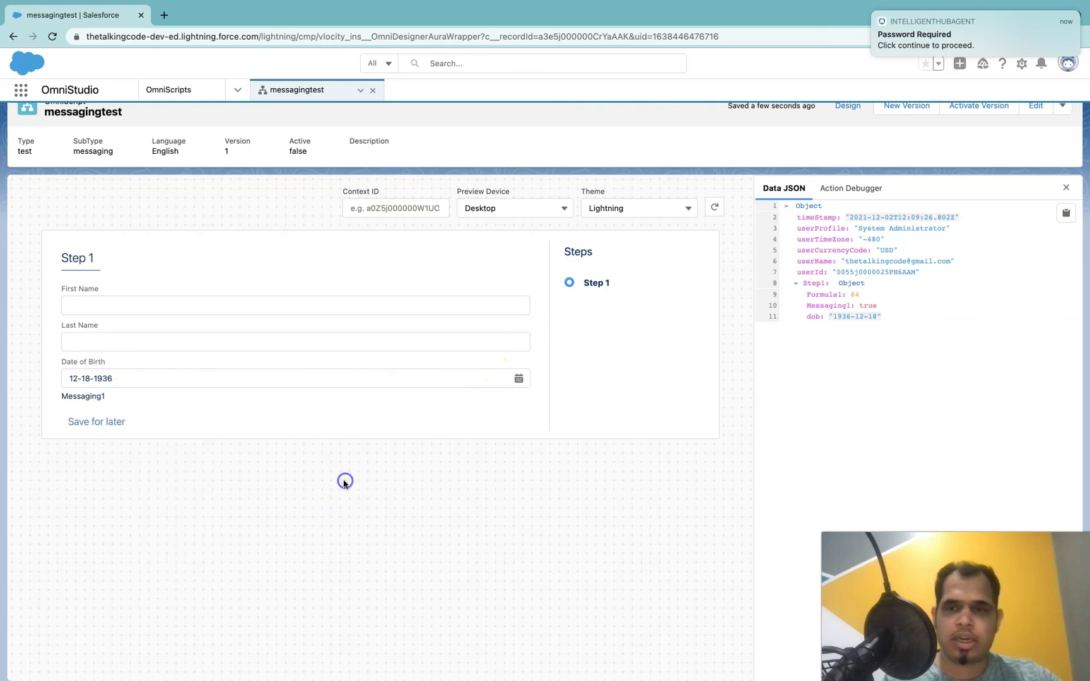
- Restart the preview from the design and enter an under-18 date of birth to check the messaging element's label
click(842, 106)
click(776, 337)
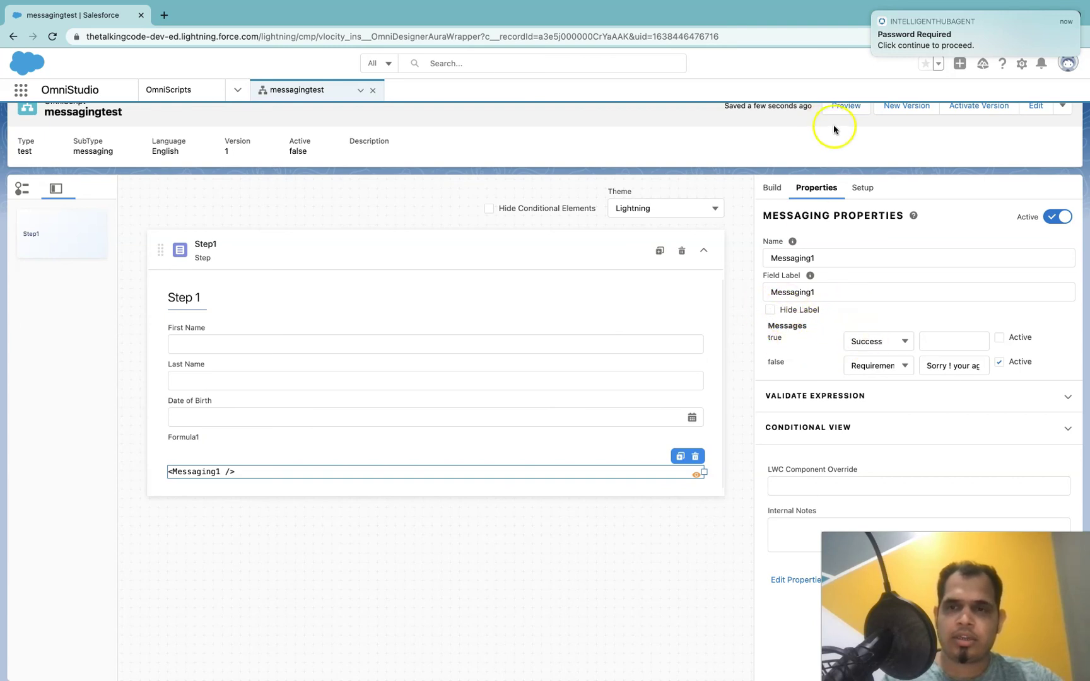
click(842, 106)
click(79, 418)
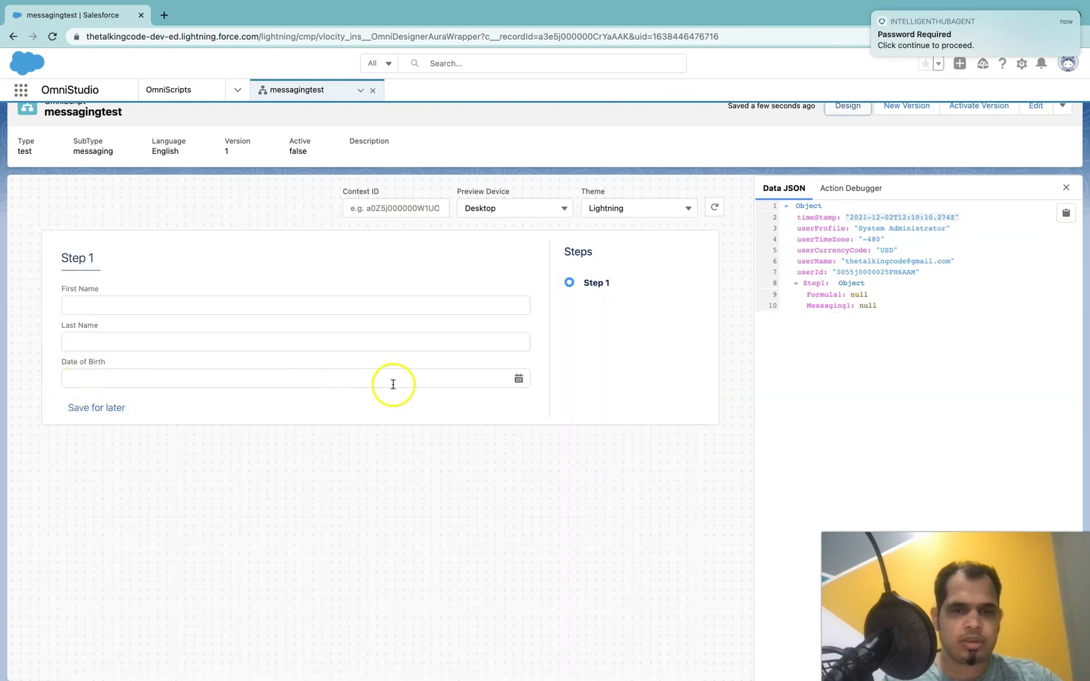
click(393, 384)
click(214, 405)
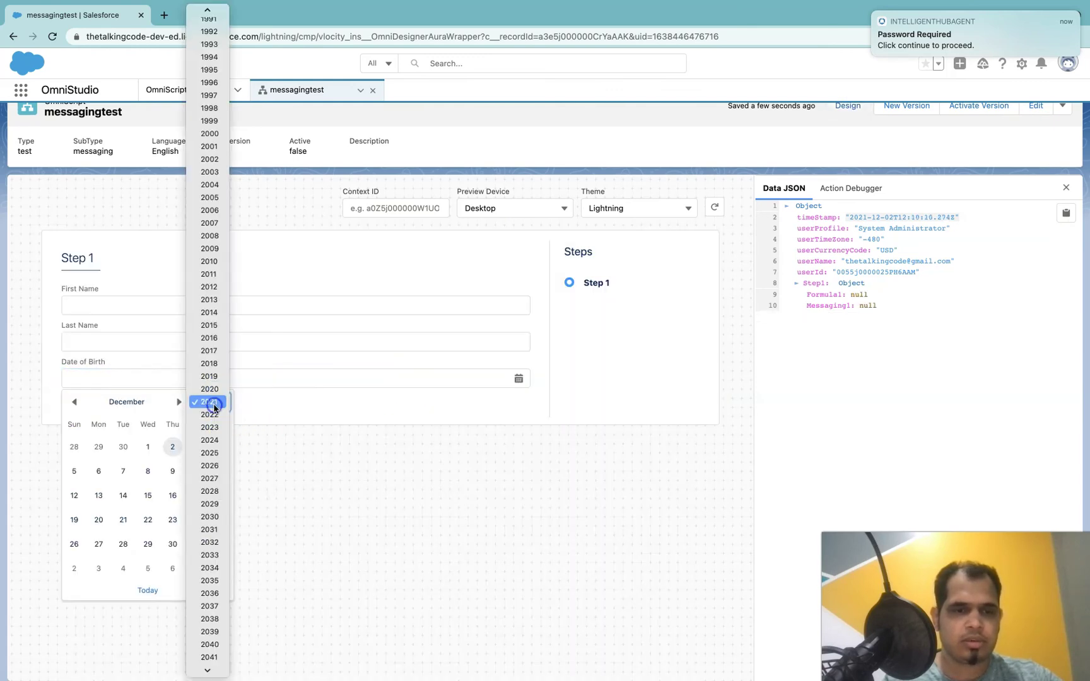
click(209, 351)
click(220, 517)
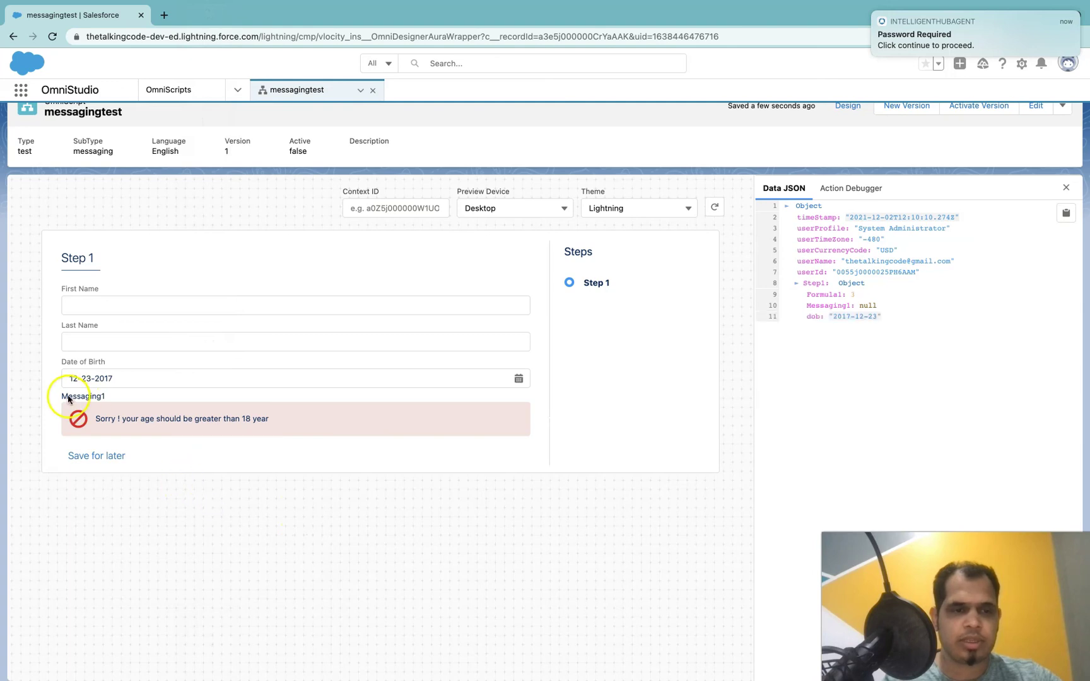
- In the design, hide Messaging1's label and make its true message a Warning reading "you need to present you DOB proof while entering"
click(852, 107)
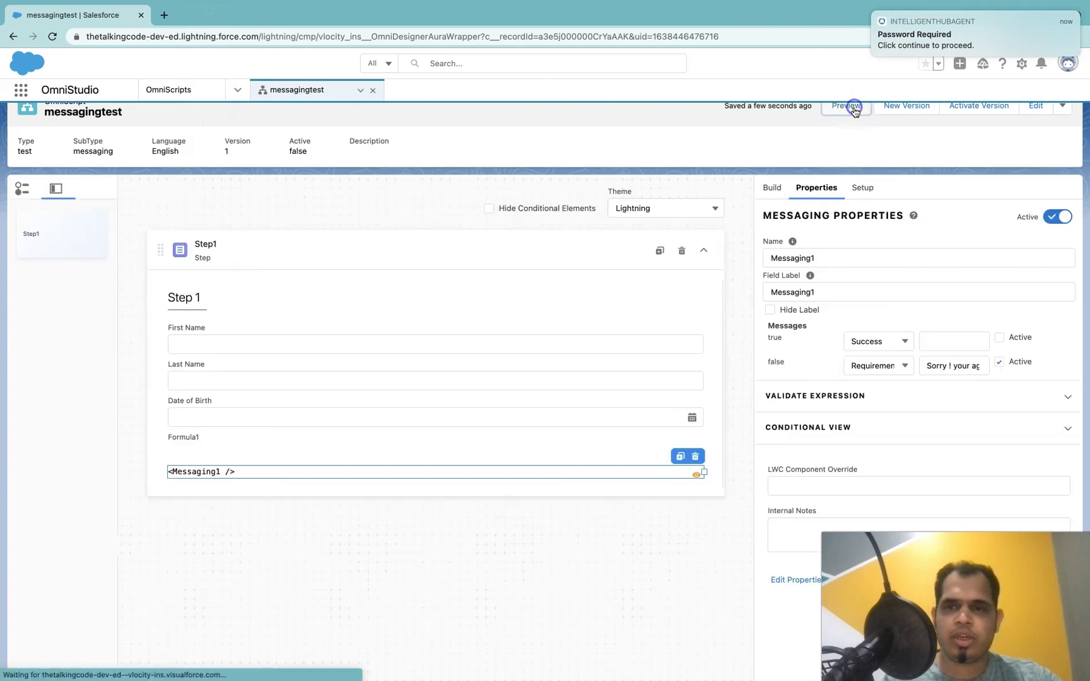
click(771, 310)
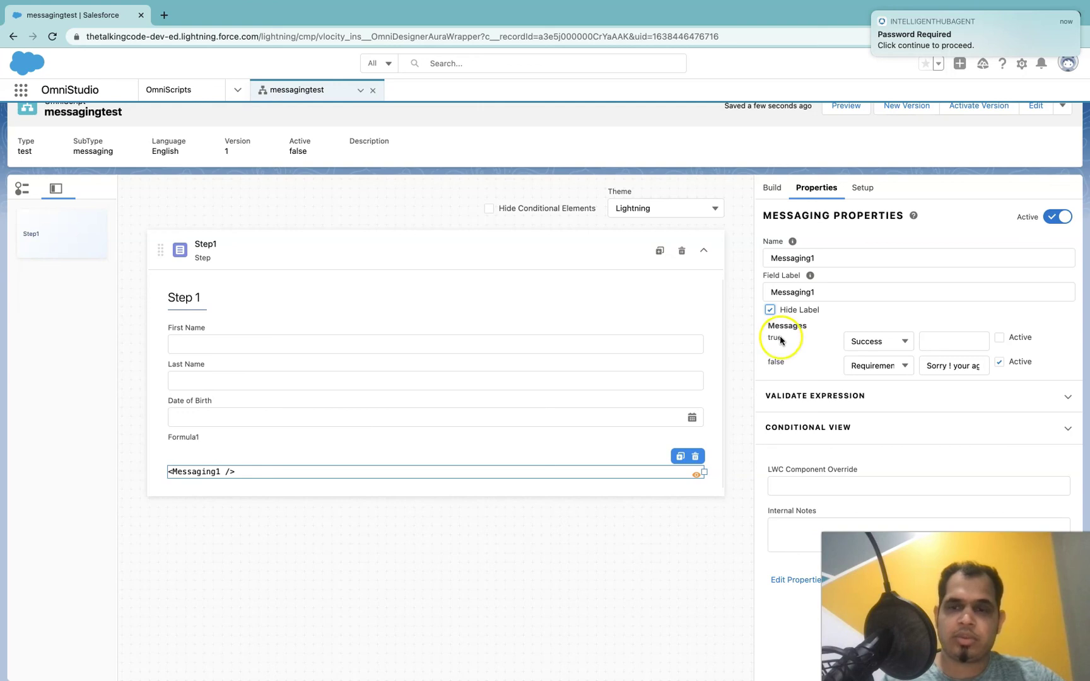
click(858, 342)
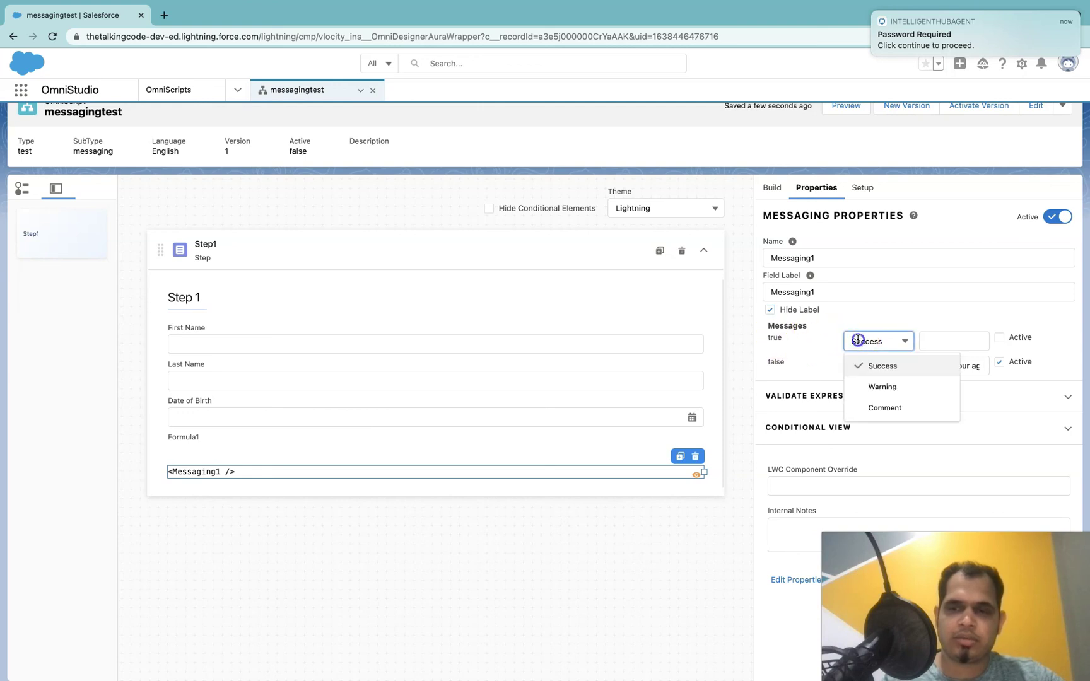
click(882, 388)
click(944, 341)
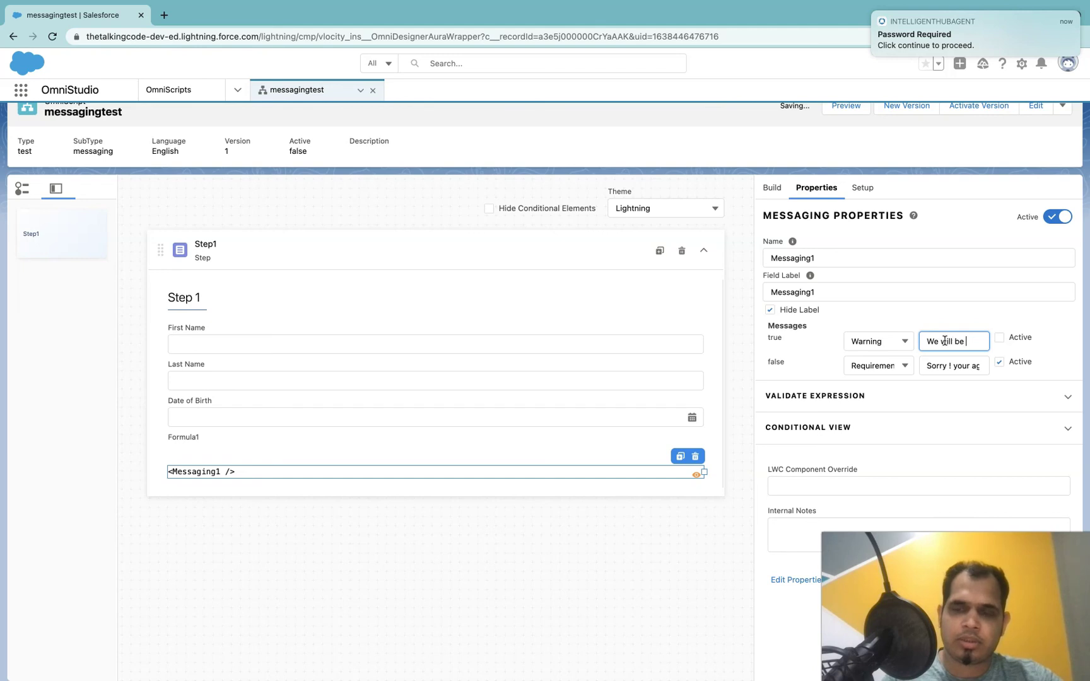
text(you)
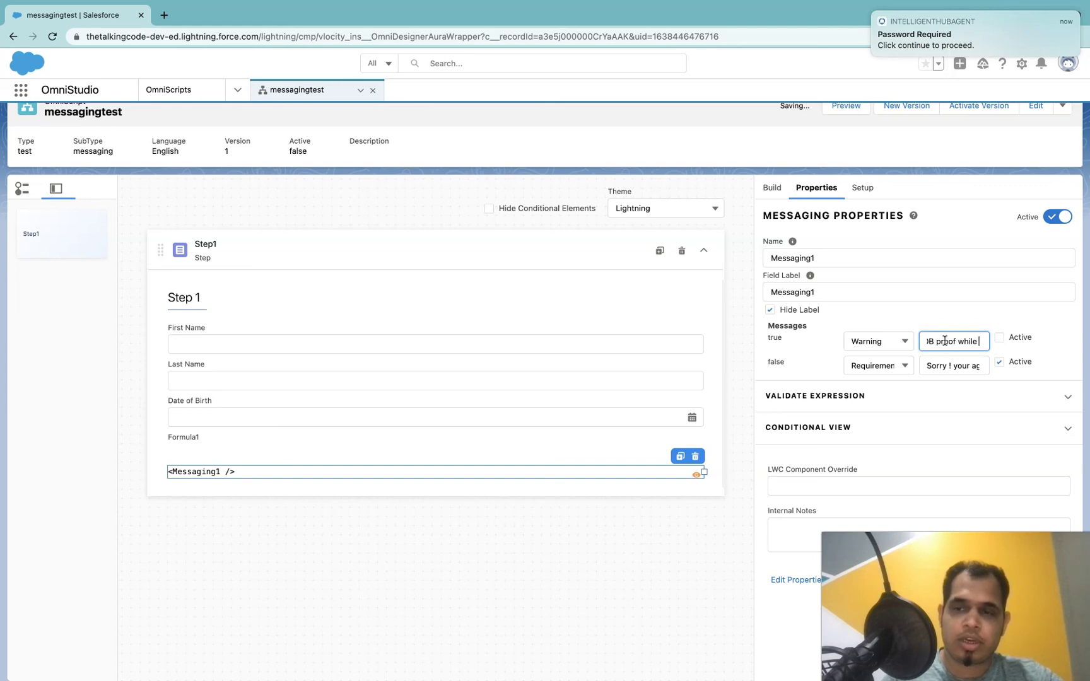
click(693, 567)
- Preview the script and try two dates of birth well over 18 years ago to check whether the warning appears
click(853, 112)
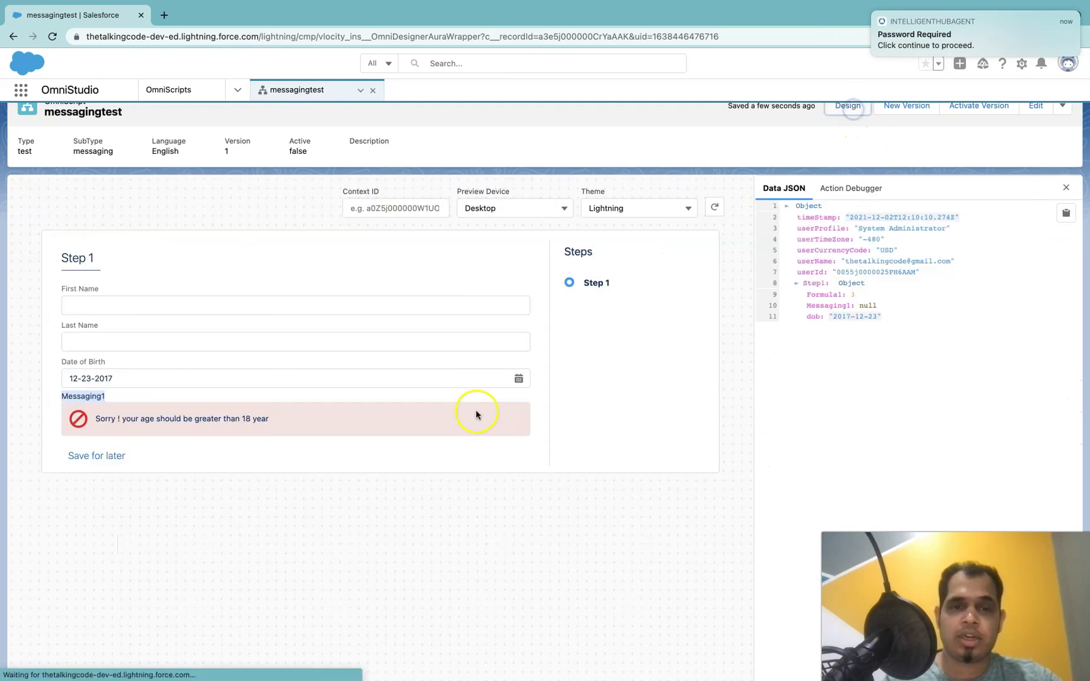
click(518, 379)
click(209, 402)
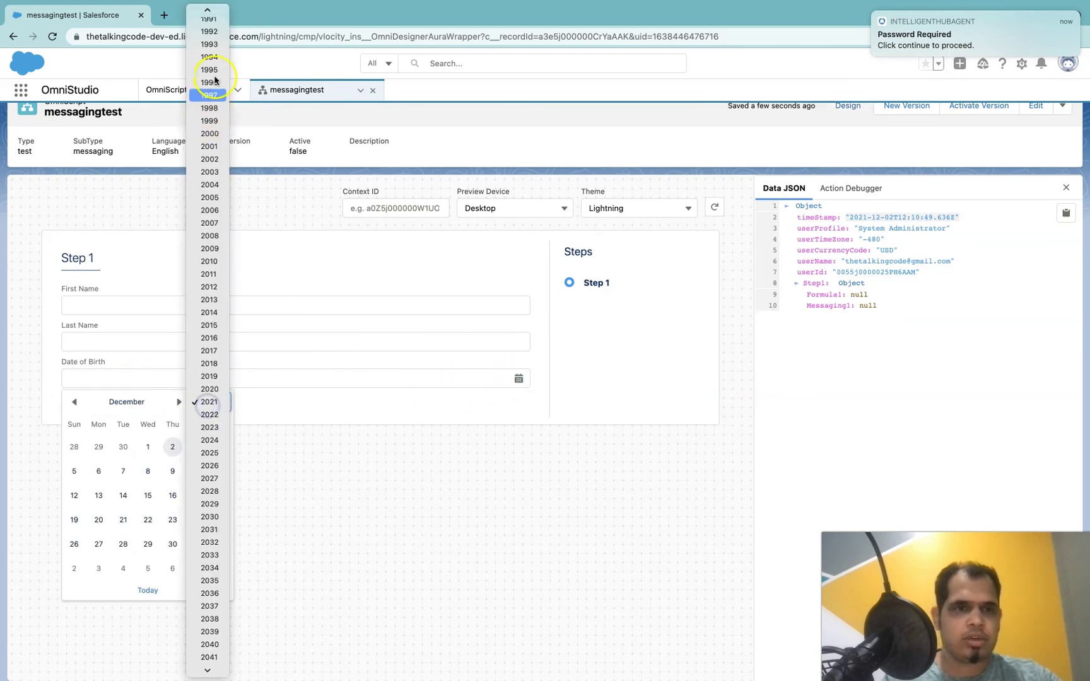
scroll(208, 58, up, 5)
click(209, 155)
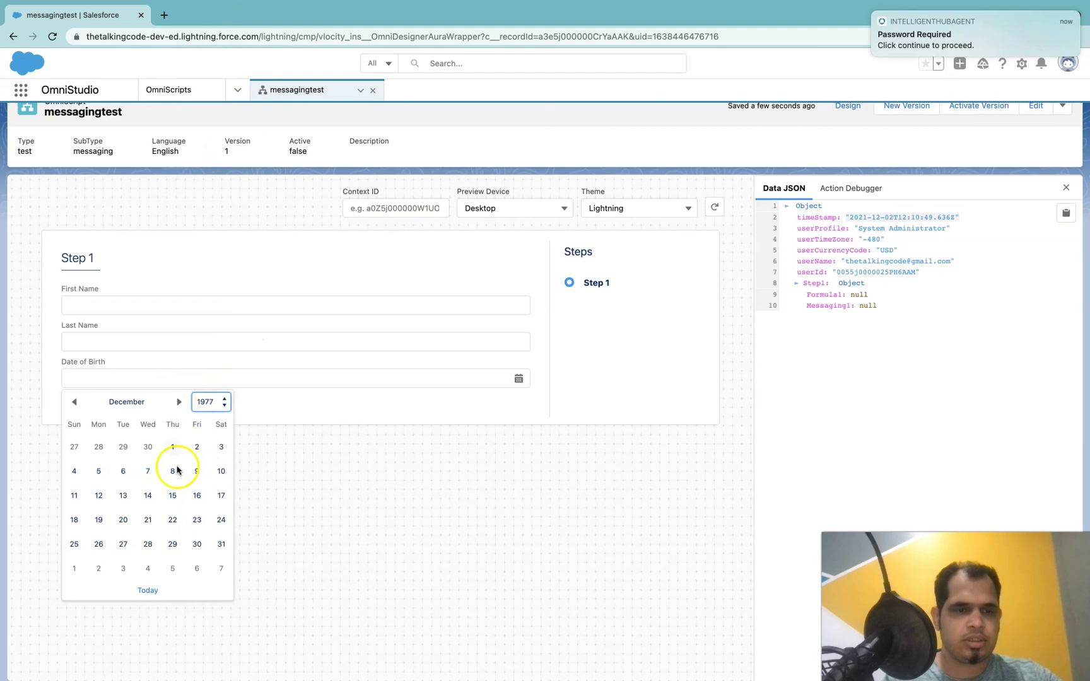
click(171, 480)
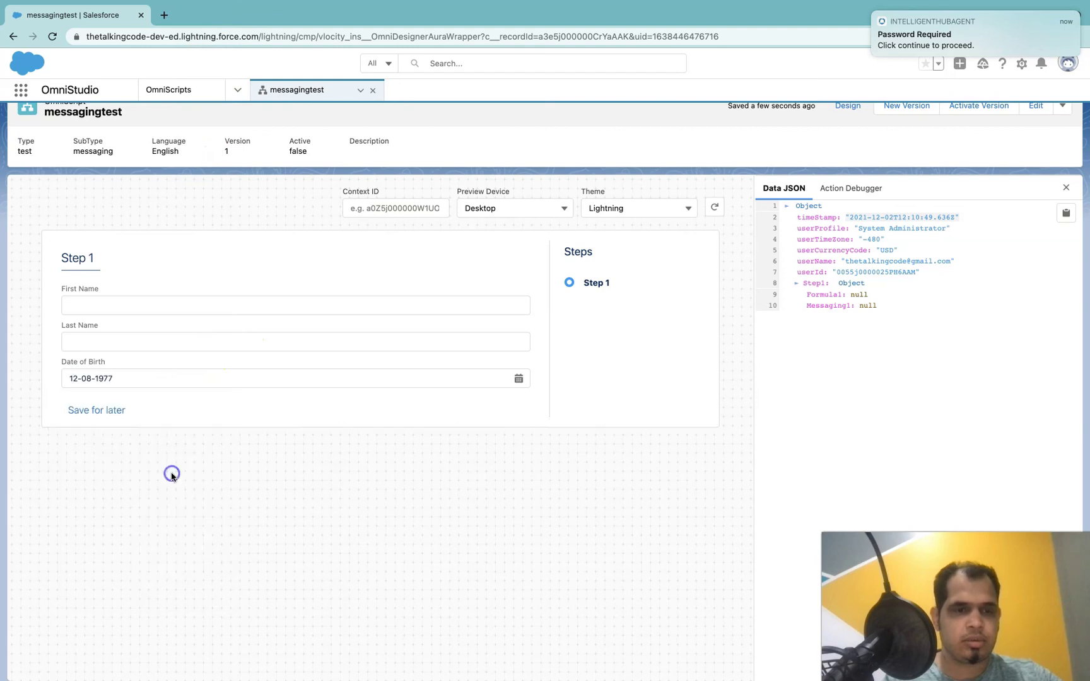
click(227, 378)
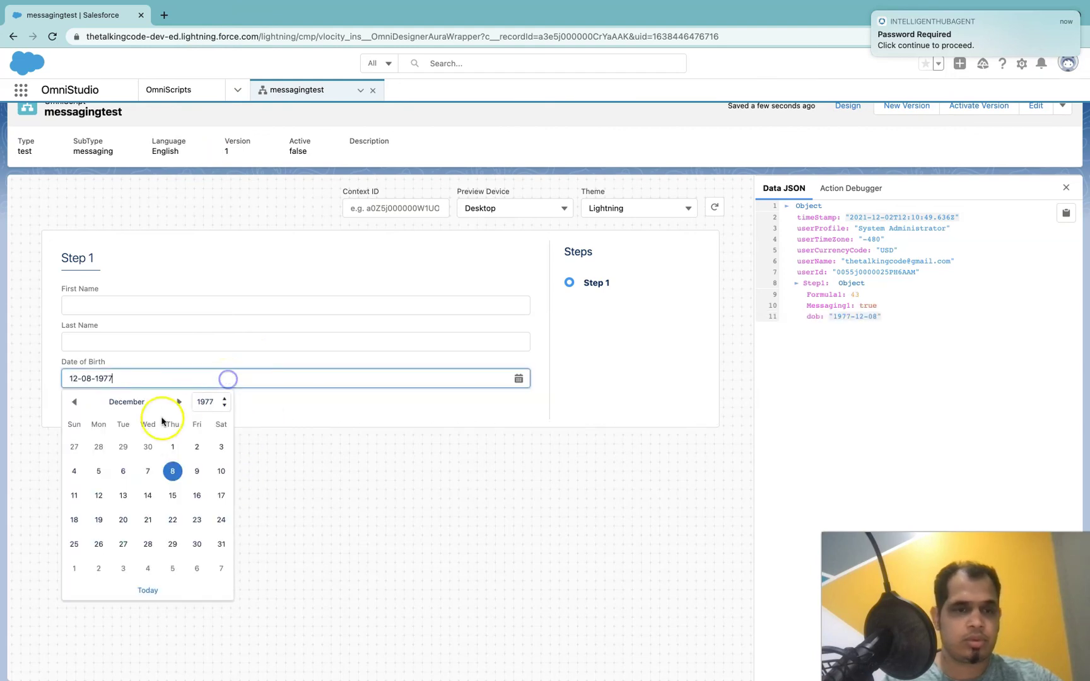
click(171, 497)
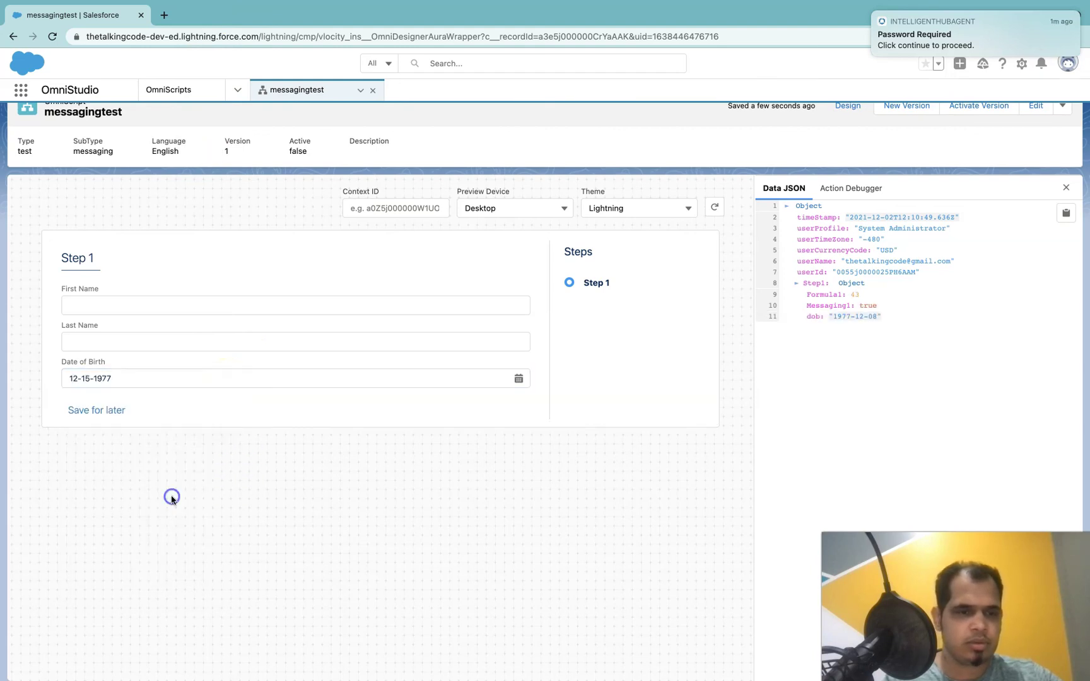
- Return to the design, activate Messaging1's true message, and reopen the preview
click(848, 106)
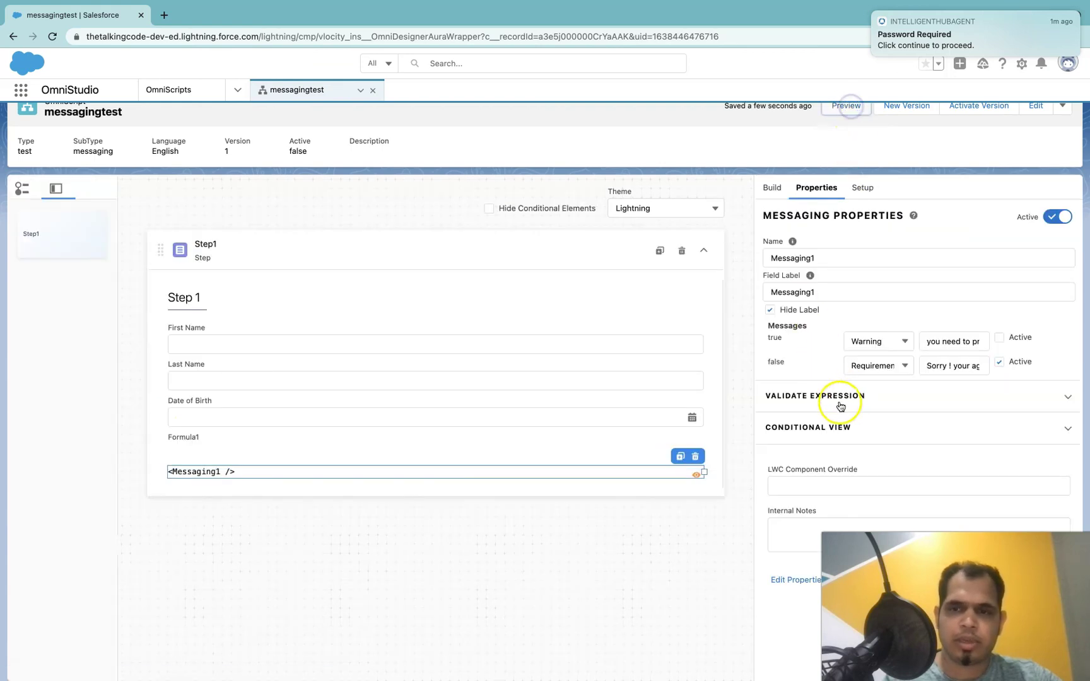
click(1000, 339)
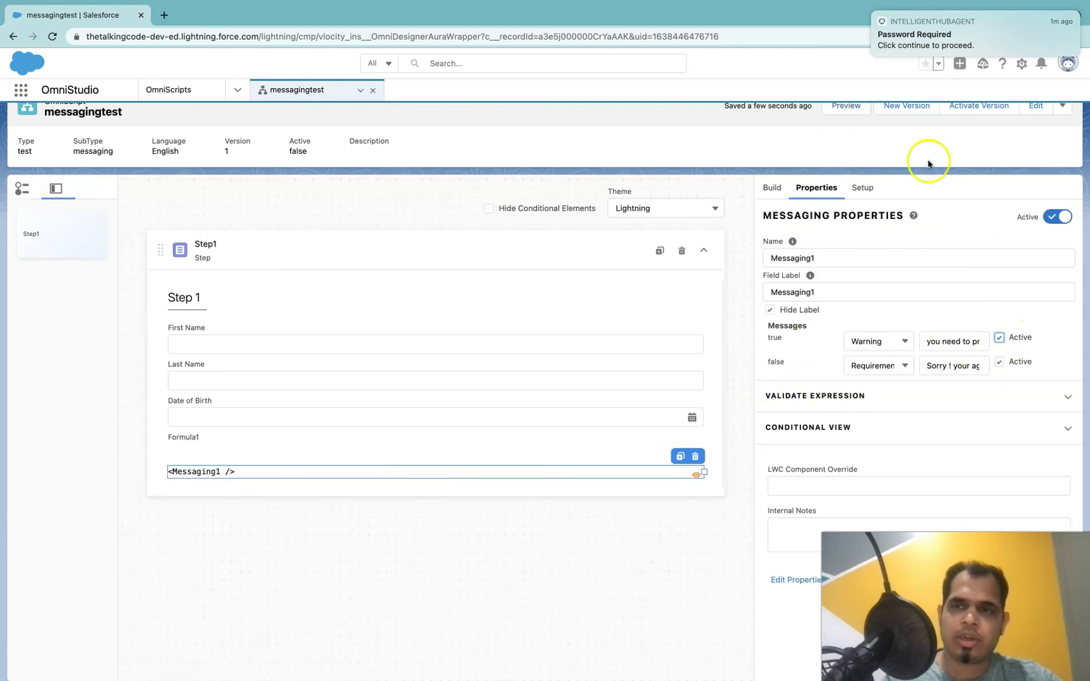
click(846, 106)
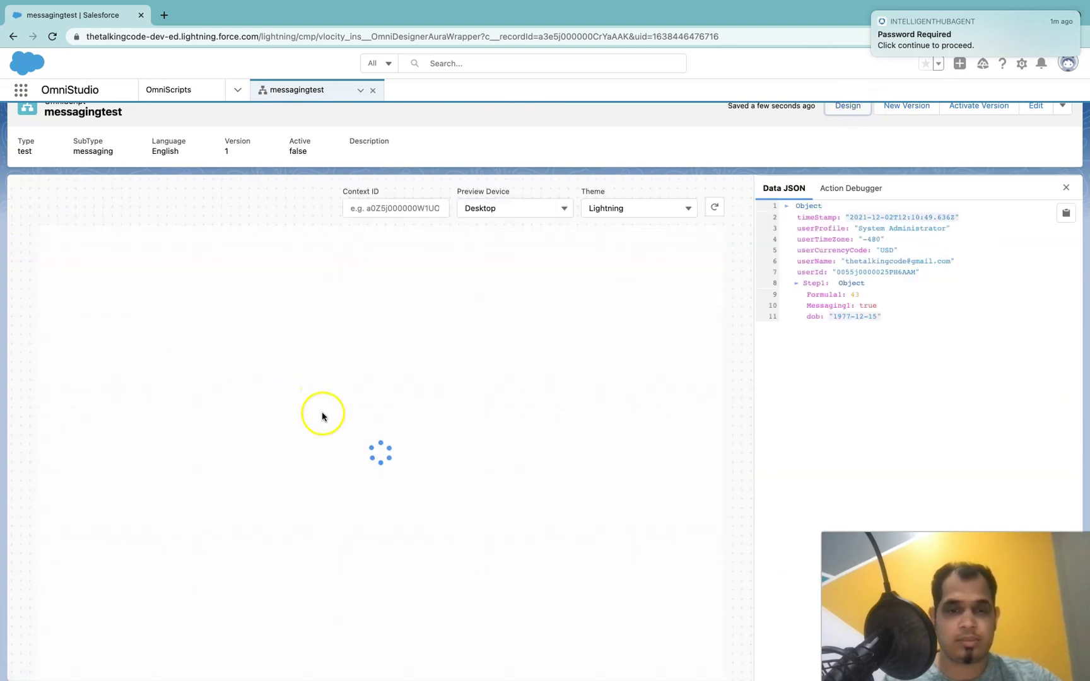
- Enter an over-18 date of birth in the refreshed preview and examine the warning message text
click(516, 379)
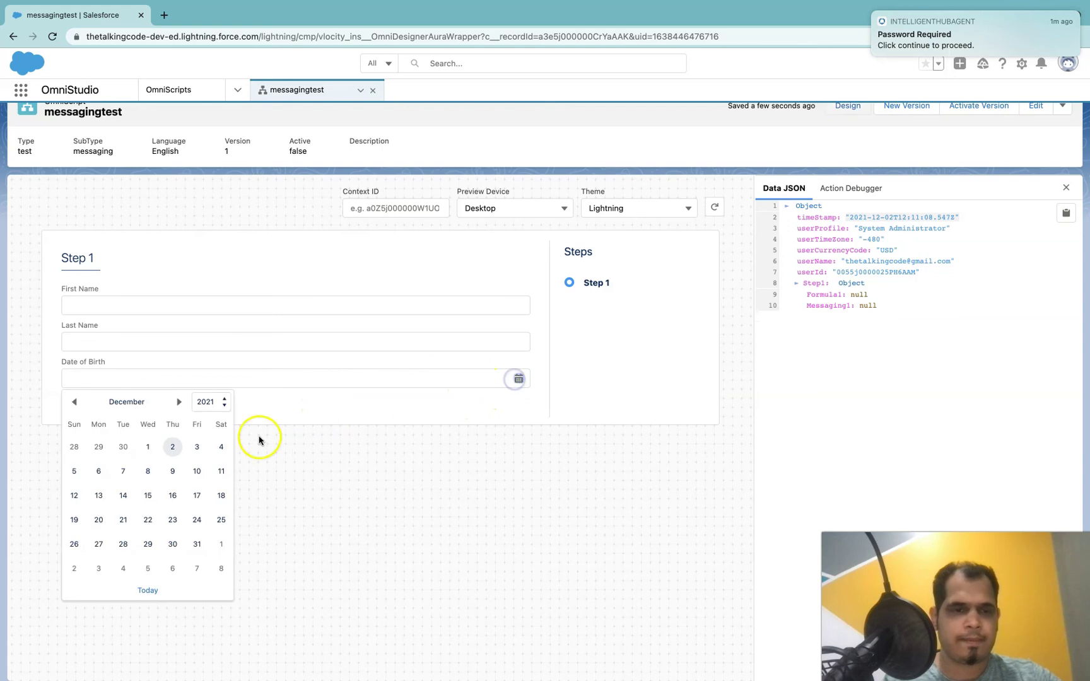
click(211, 401)
scroll(212, 104, up, 3)
scroll(215, 100, up, 5)
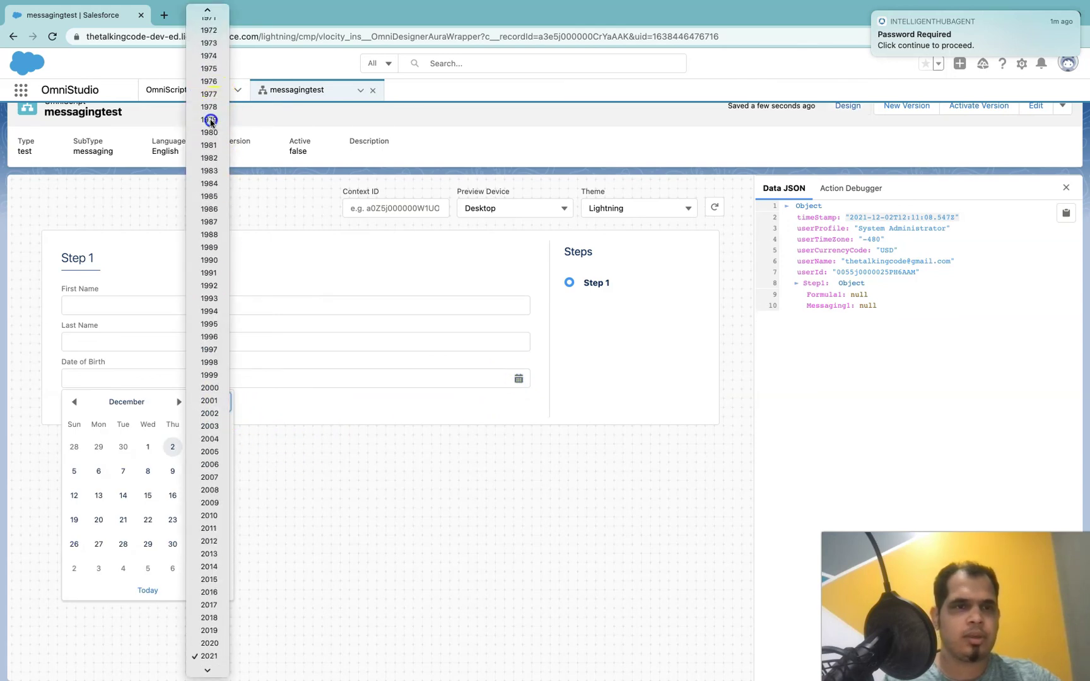
click(212, 101)
click(197, 495)
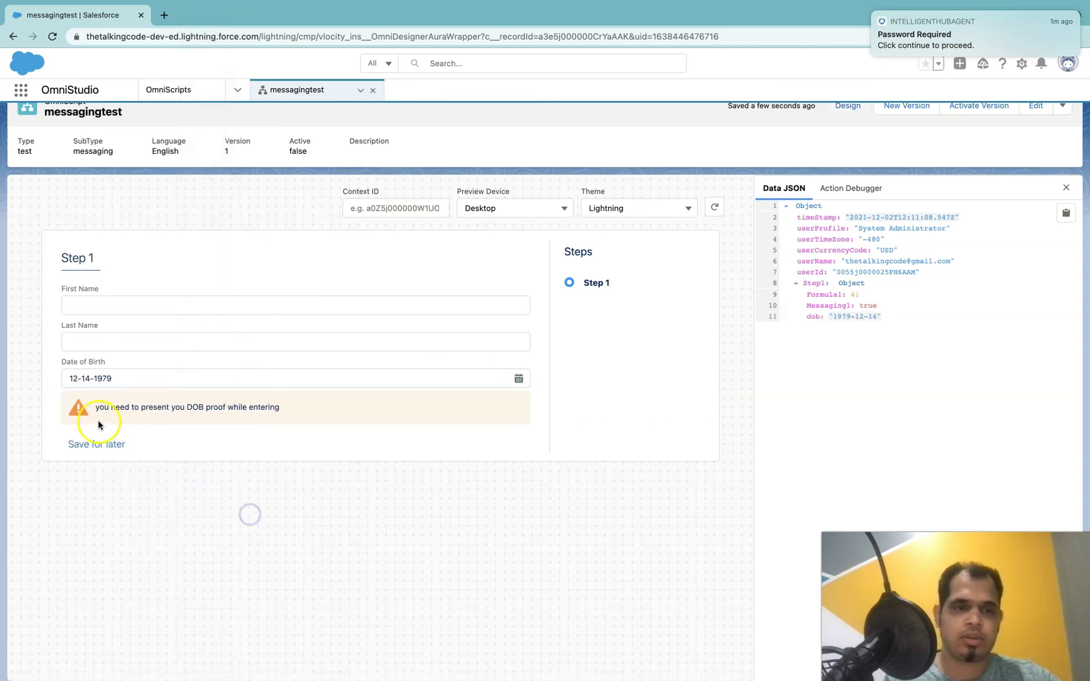
drag(94, 407, 276, 406)
click(219, 519)
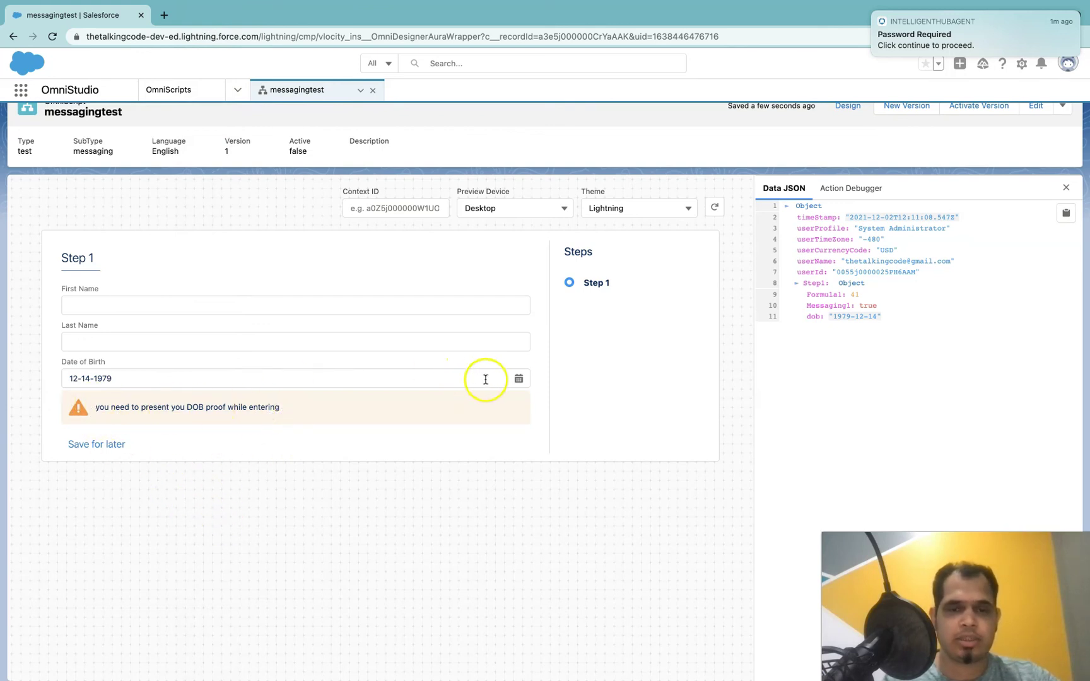
- Change the previewed date of birth to one under 18 years ago to check the requirement message without its label
click(518, 379)
click(200, 402)
scroll(209, 363, down, 5)
click(215, 445)
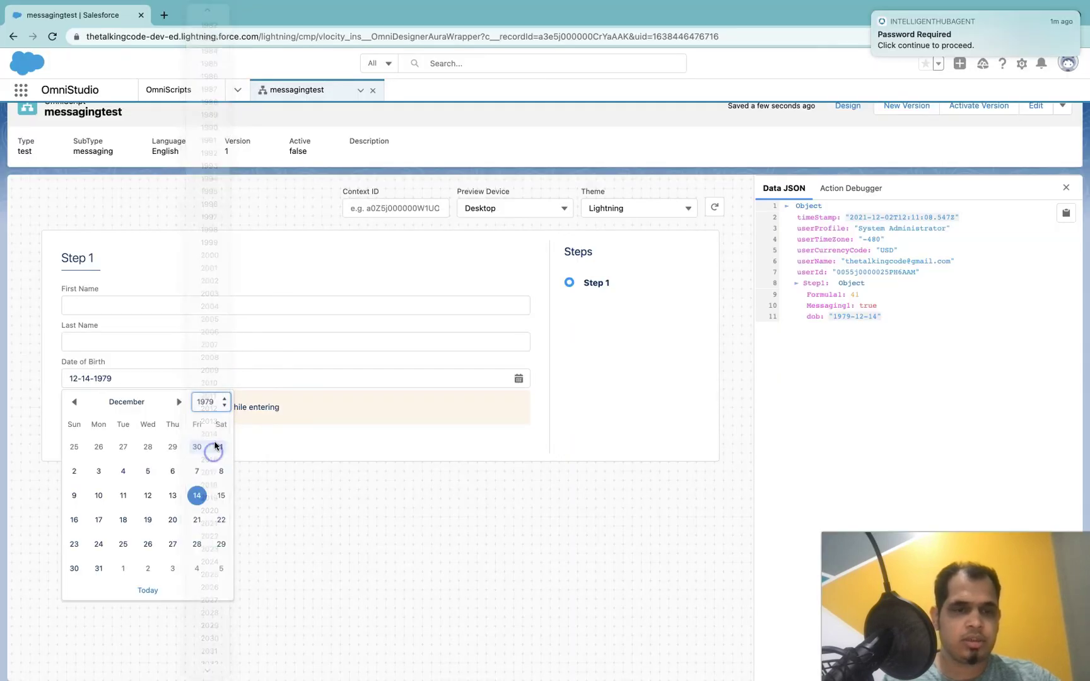
click(176, 495)
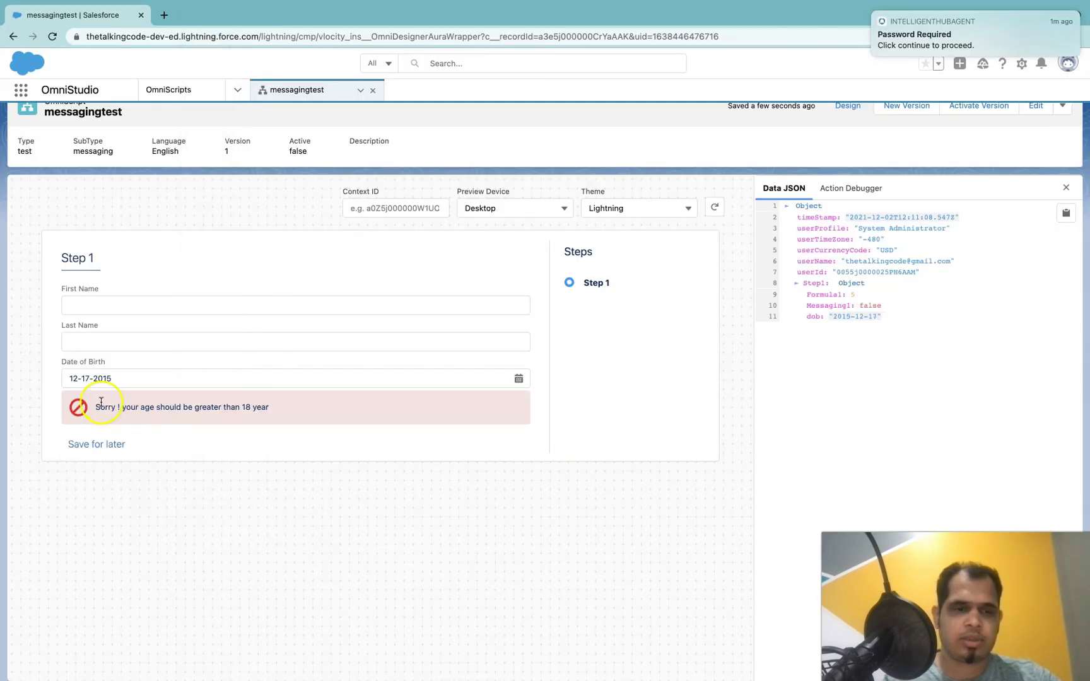
- Go back to the design, review Messaging1's validate expression, and switch to the desktop
click(849, 106)
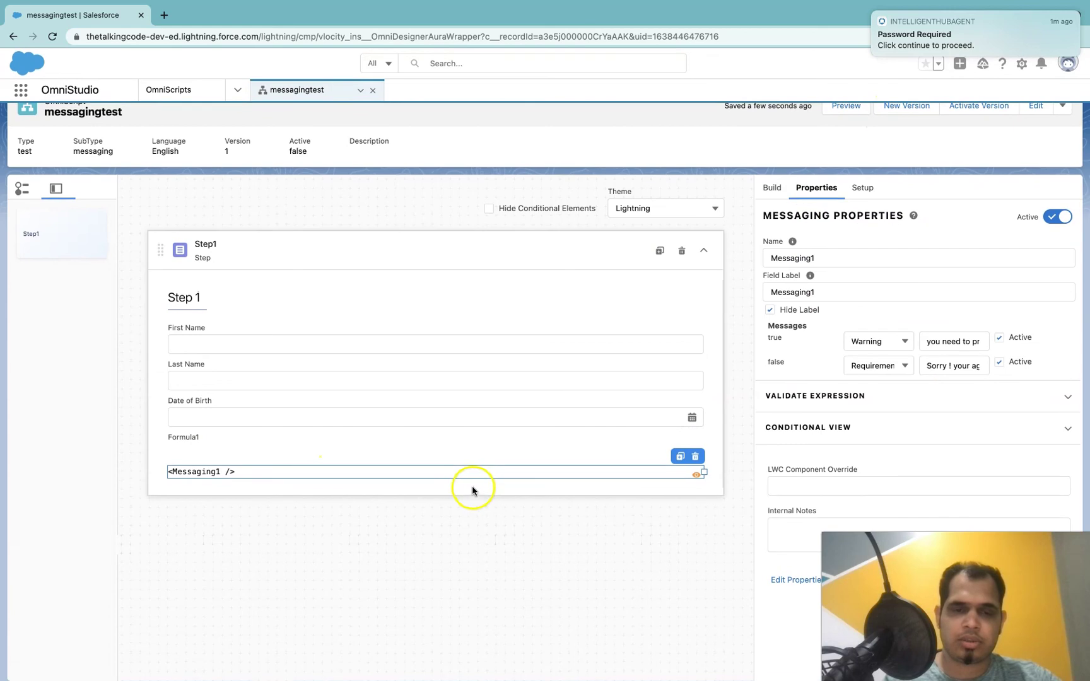
click(813, 396)
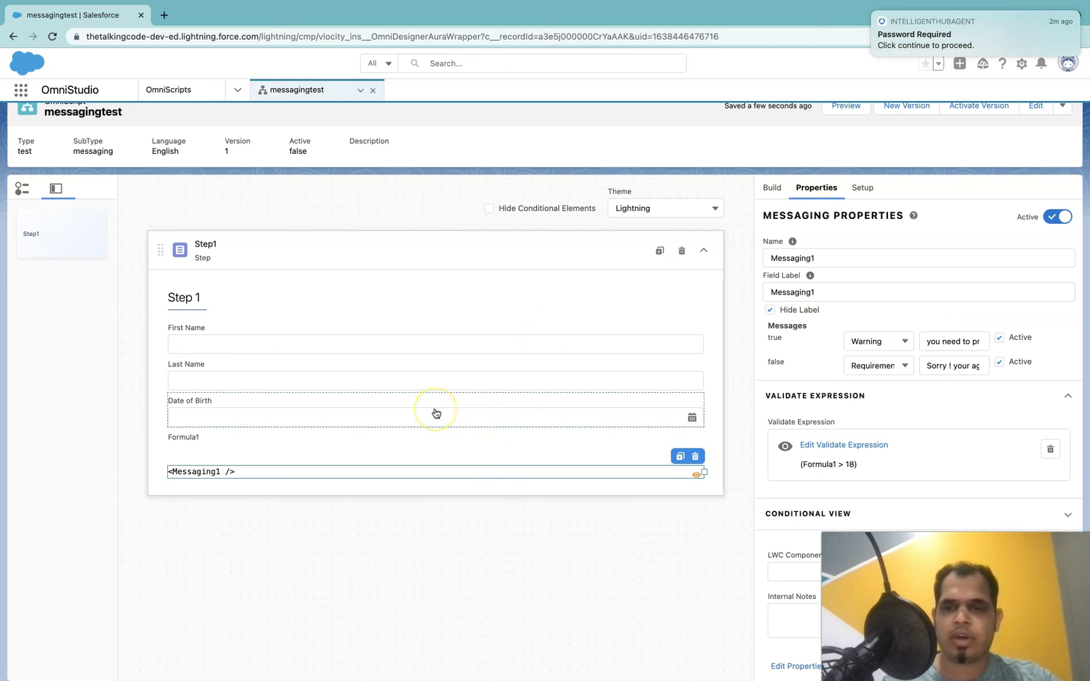
key(ctrl+Left)
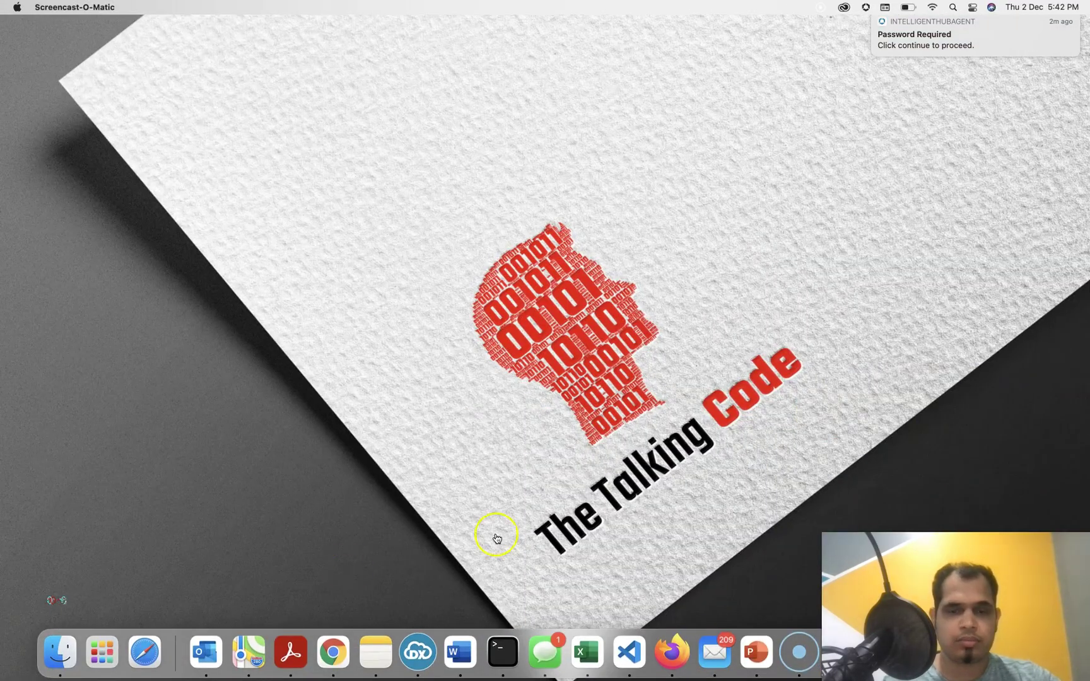